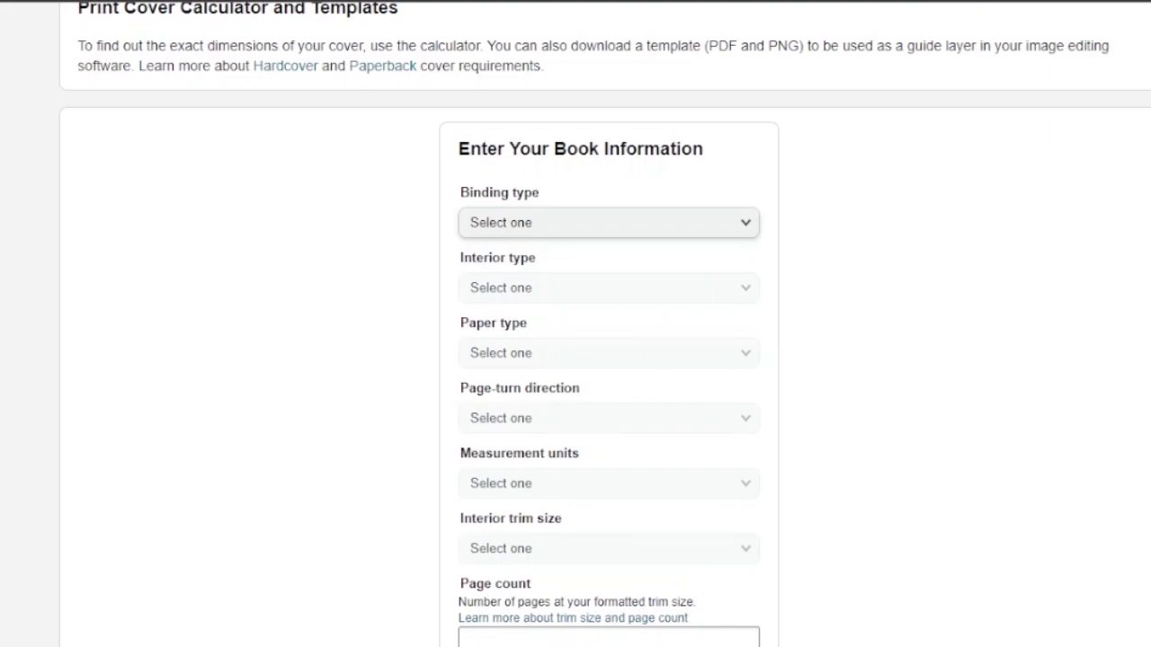
scroll(608, 324, "up", 2)
scroll(608, 324, "down", 2)
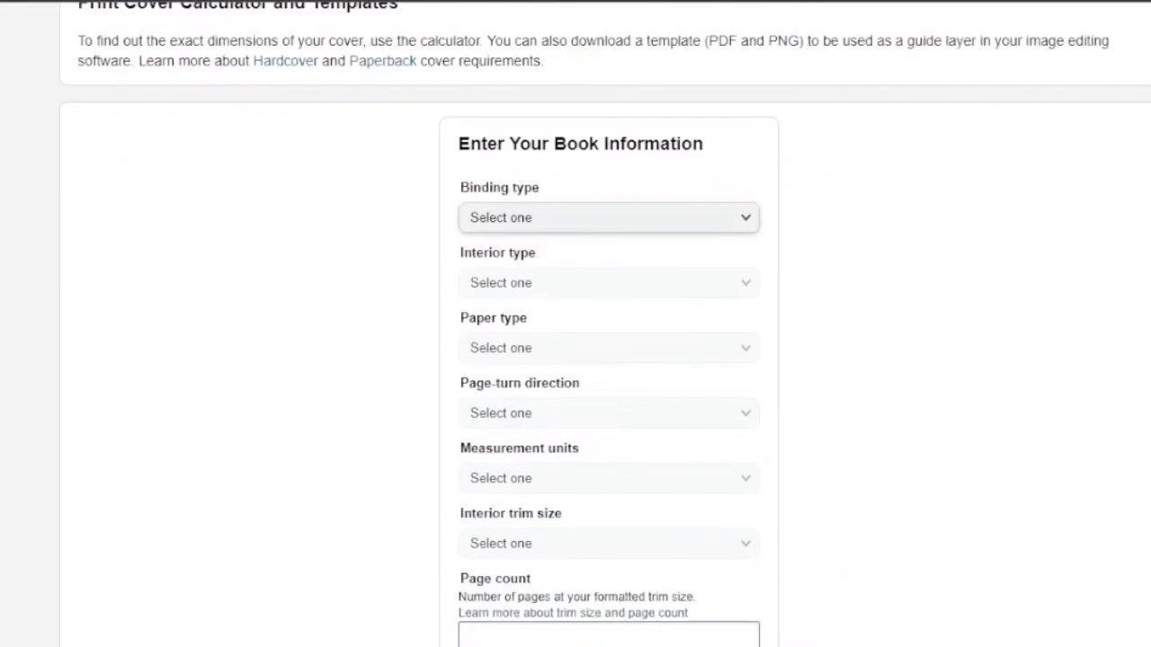
scroll(608, 323, "down", 1)
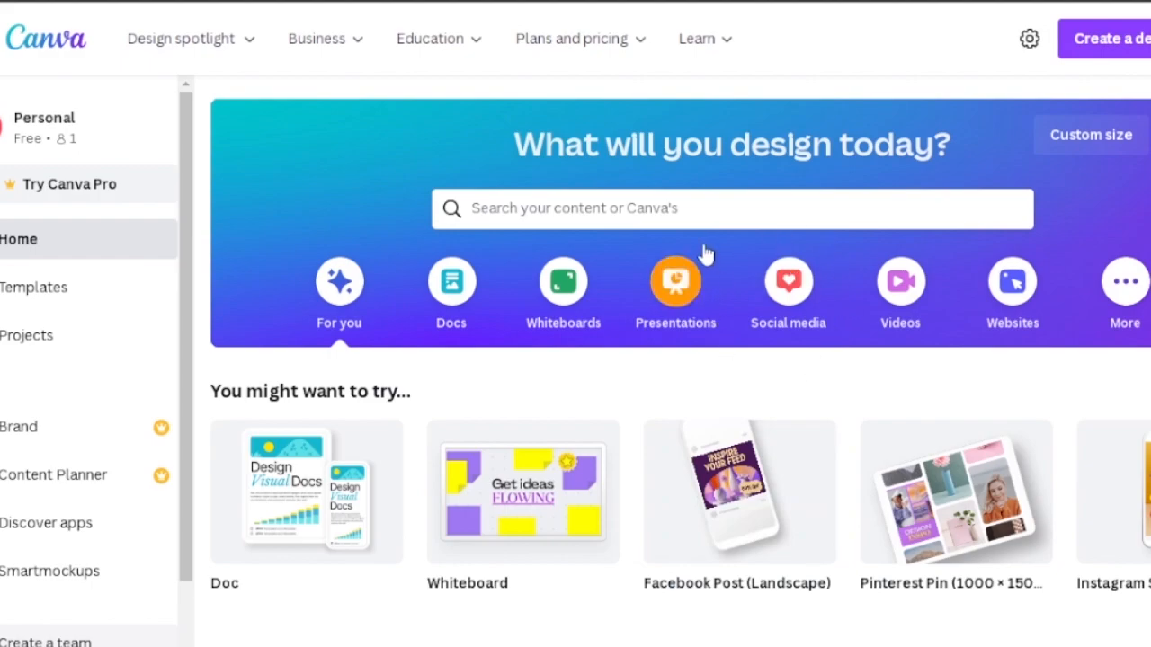
left_click(702, 1)
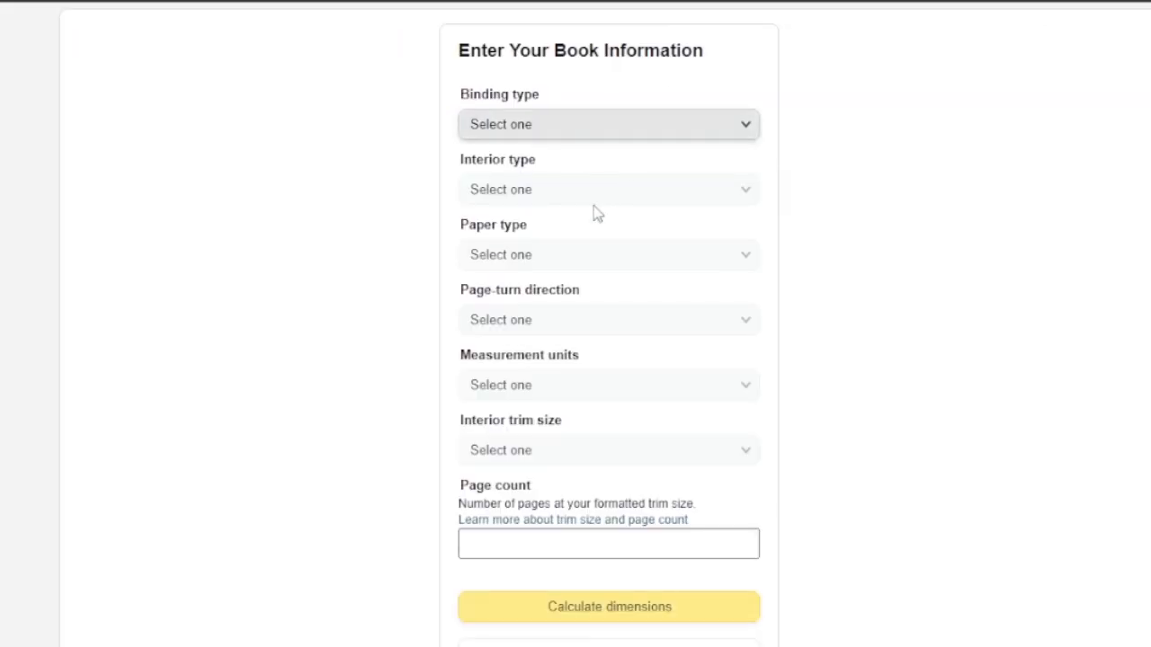
- Set the binding type to Paperback and the interior type to Premium color in the cover calculator
left_click(711, 135)
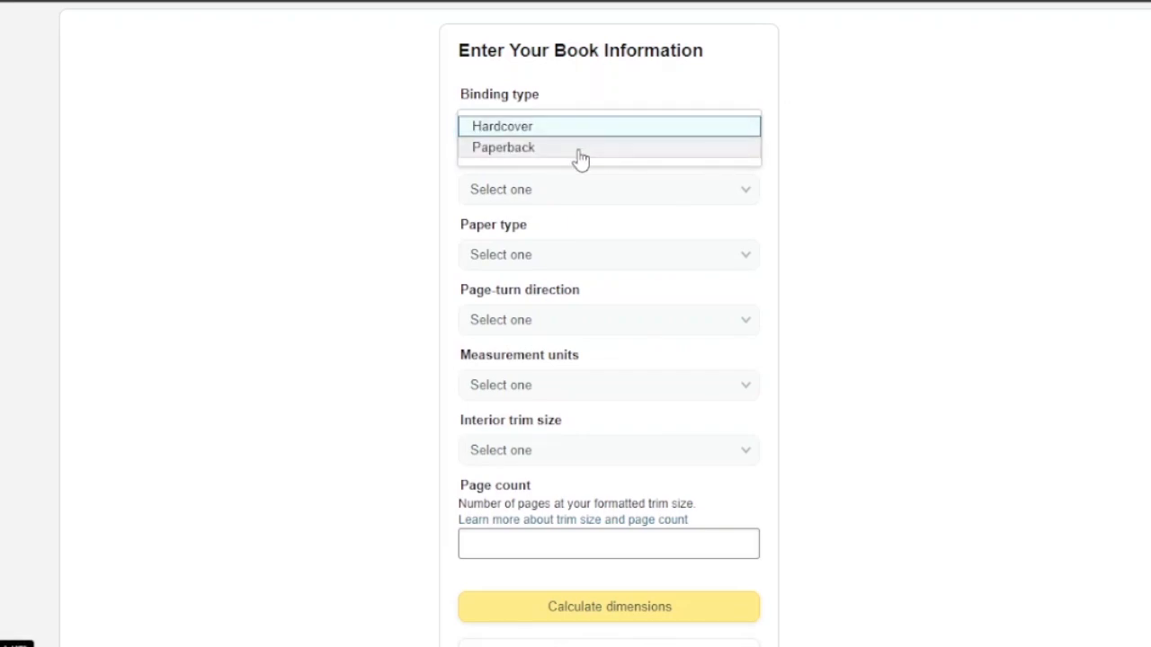
left_click(579, 153)
left_click(670, 204)
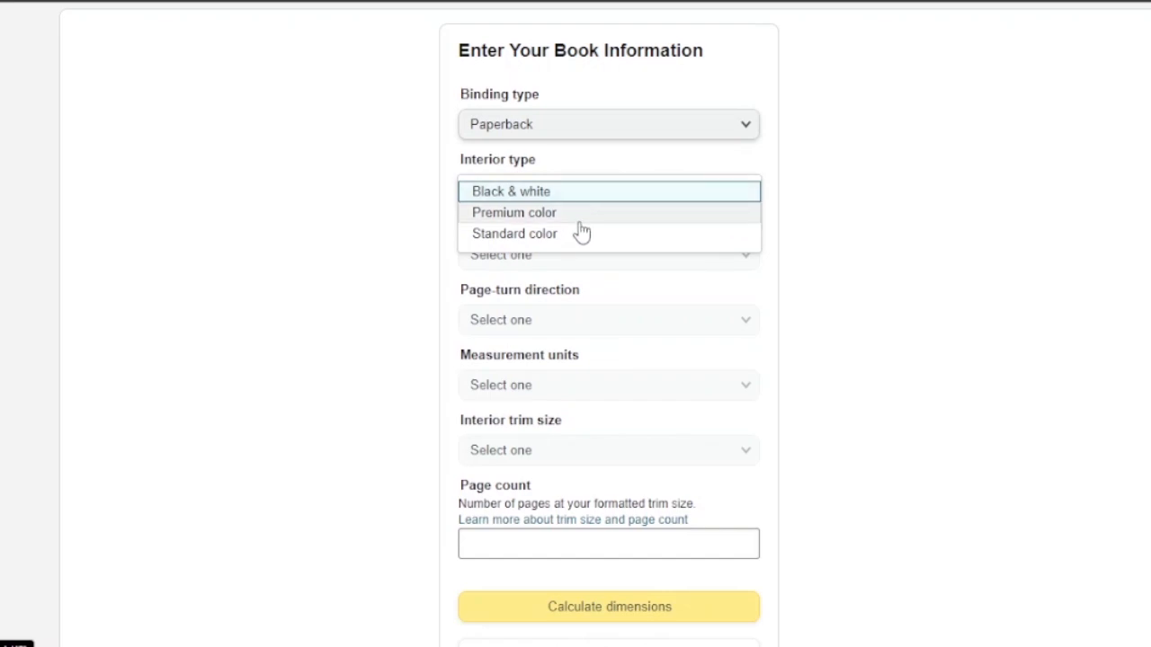
left_click(565, 214)
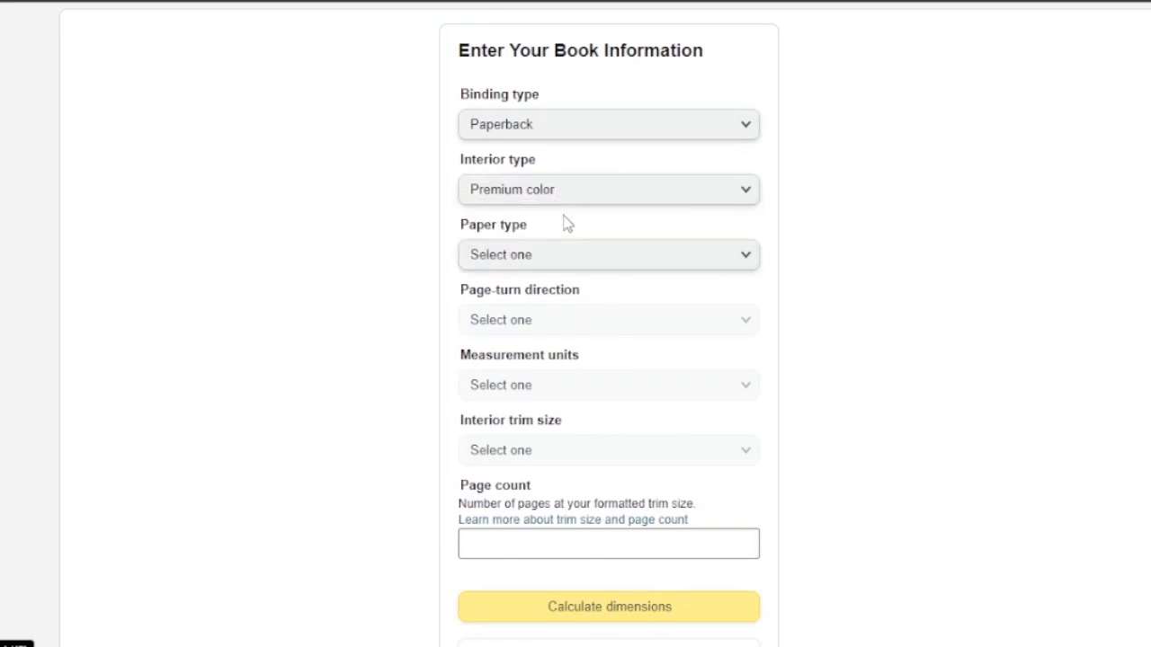
- Choose White paper as the paper type and Right to Left as the page-turn direction
left_click(722, 255)
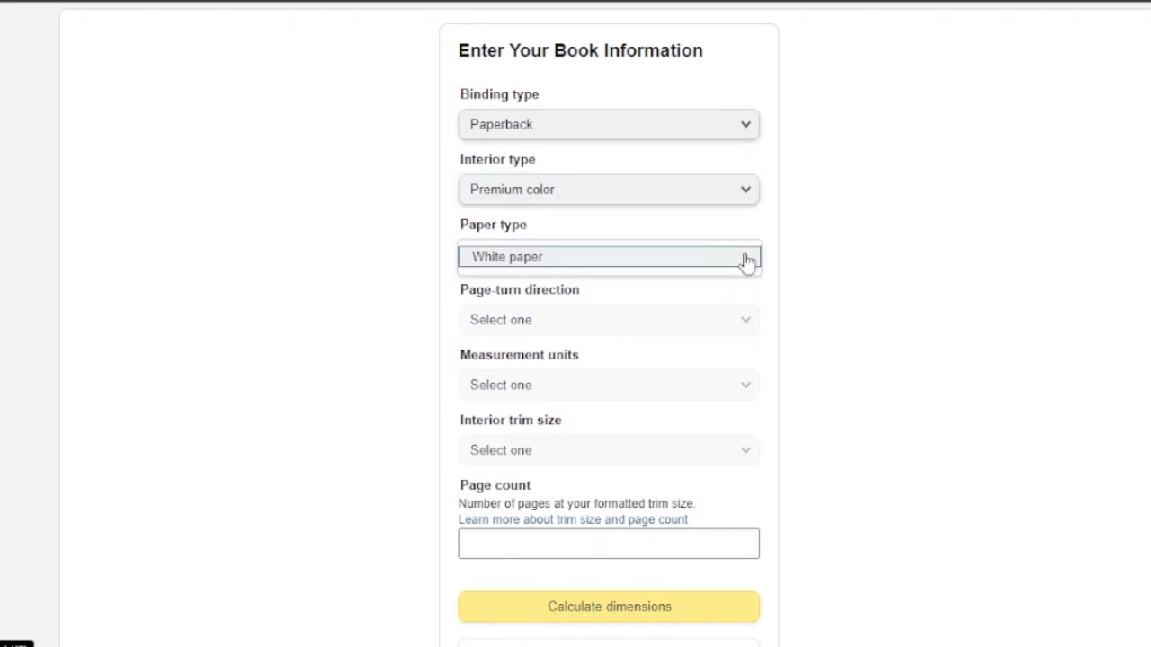
left_click(661, 260)
left_click(730, 336)
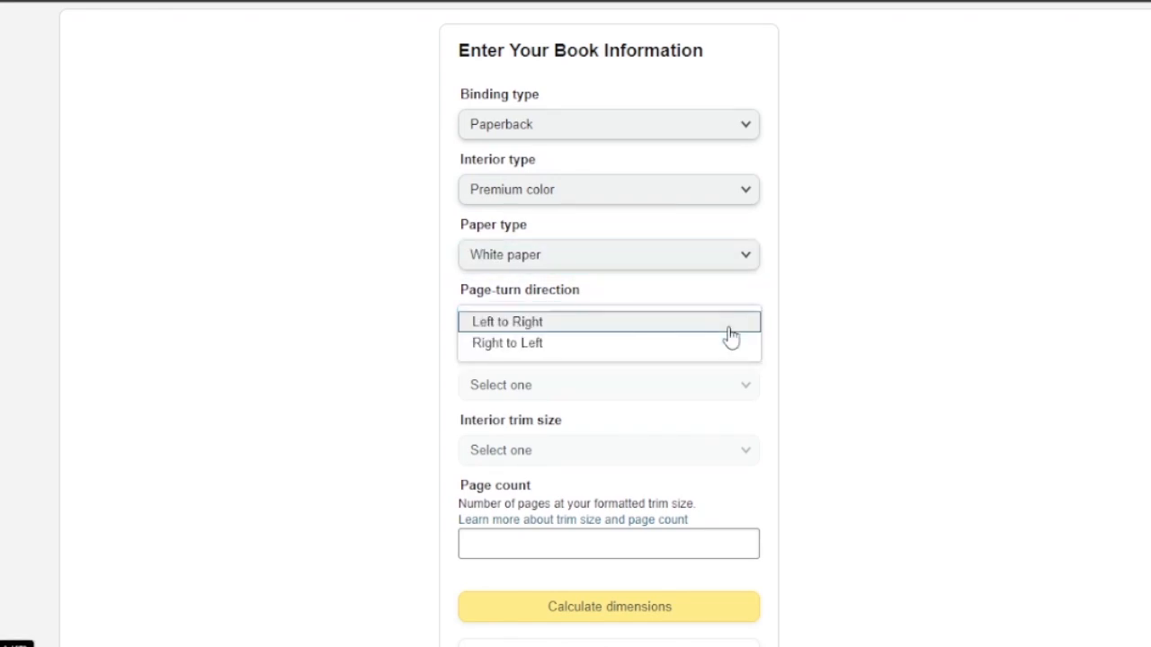
left_click(550, 343)
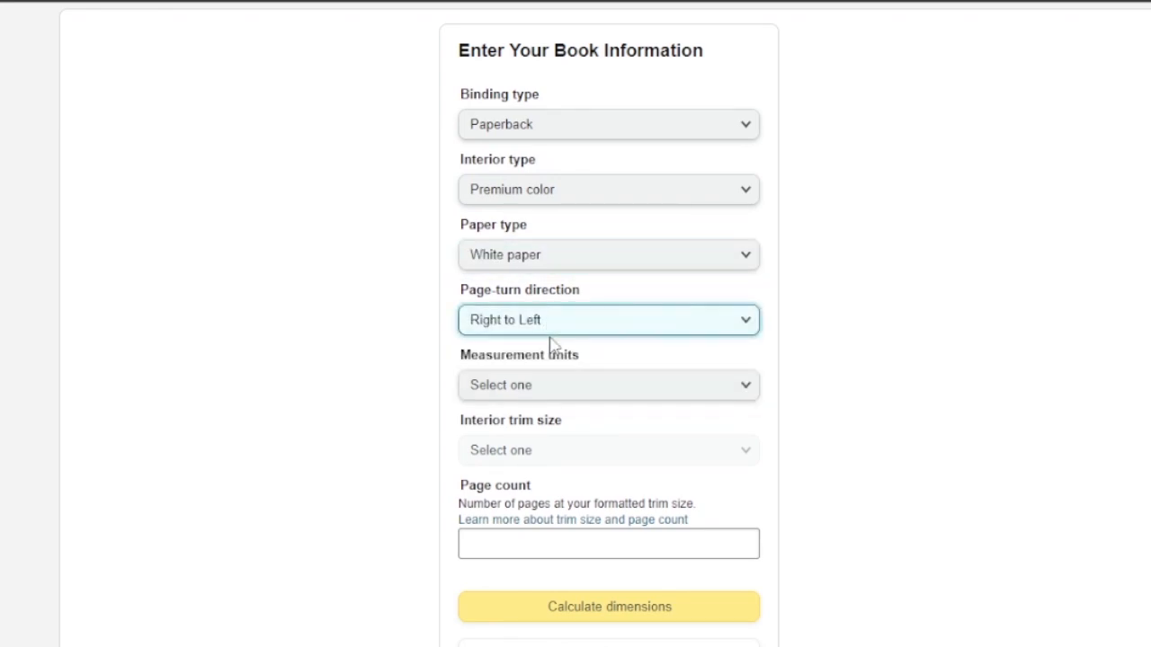
- Set the measurement units to Inches and the interior trim size to 5 x 8 in
left_click(711, 396)
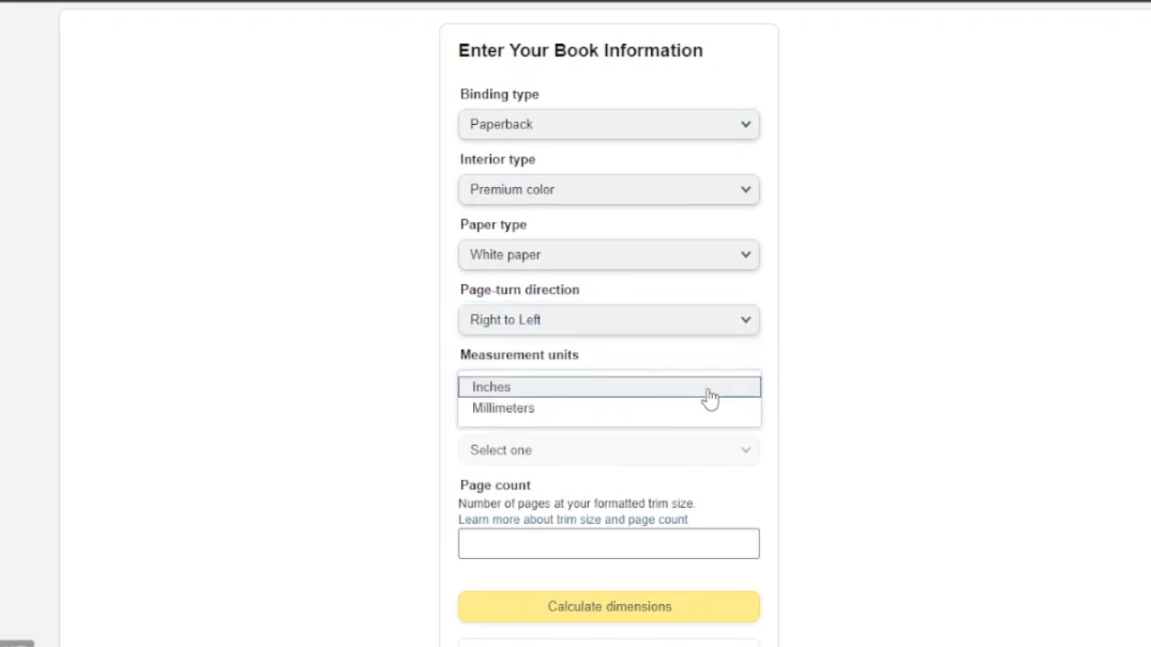
left_click(555, 393)
left_click(714, 452)
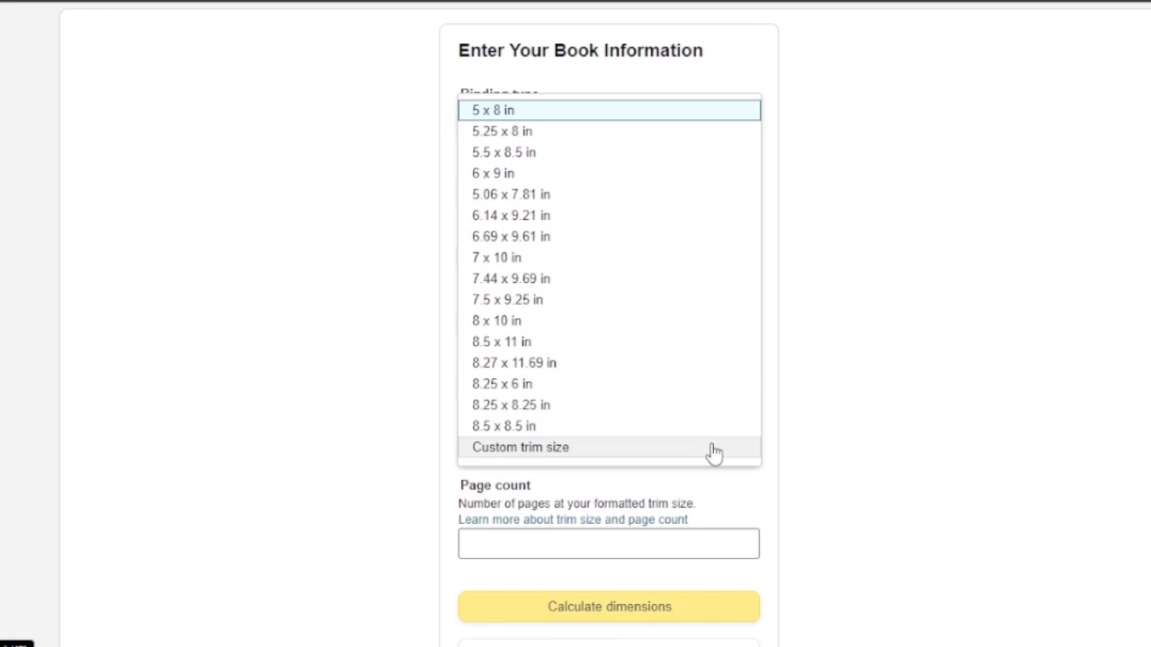
left_click(530, 116)
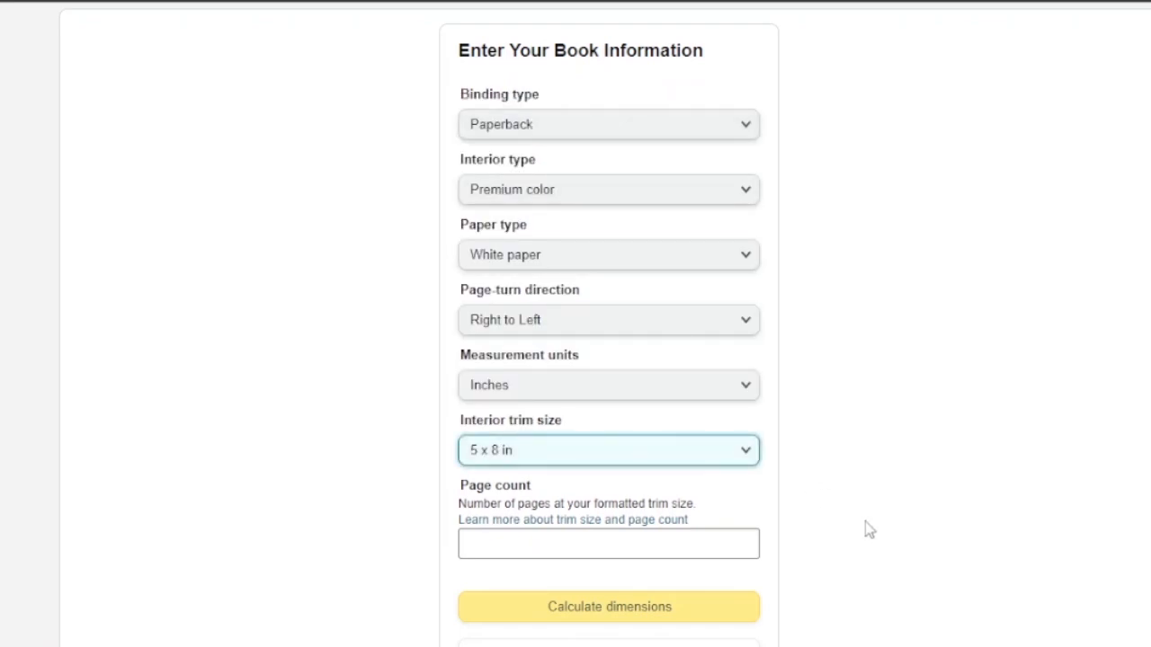
- Enter a page count of 50 and calculate the cover dimensions
scroll(575, 324, "down", 2)
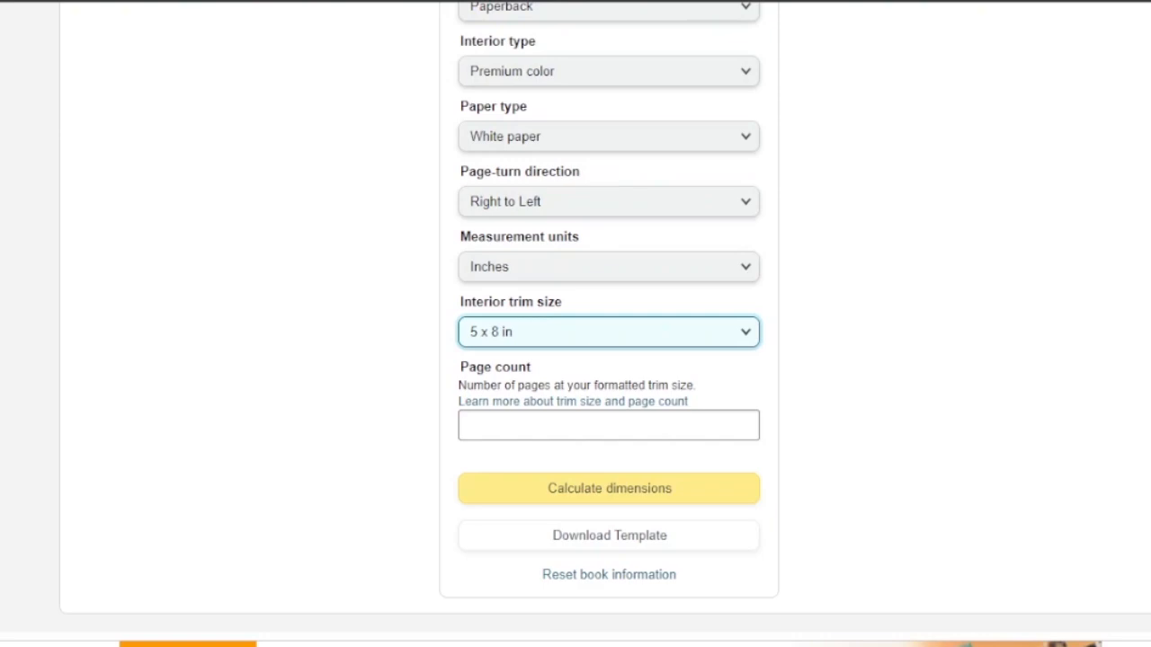
left_click(581, 417)
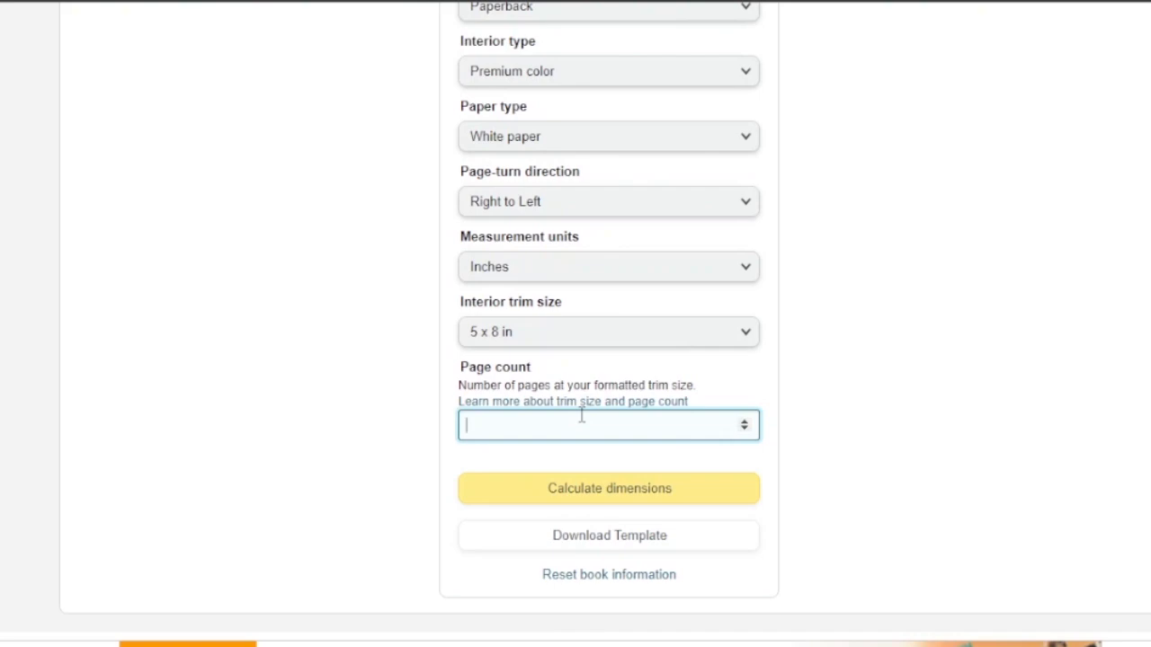
left_click(634, 498)
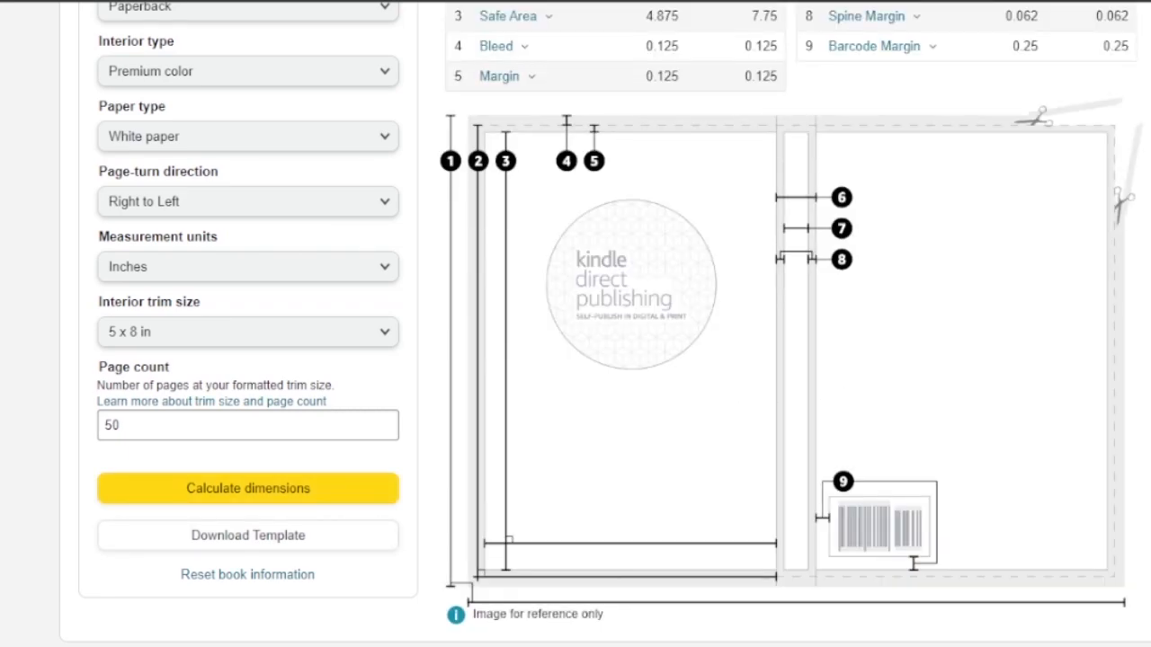
- Download the cover template and open the downloaded zip file
scroll(693, 366, "up", 2)
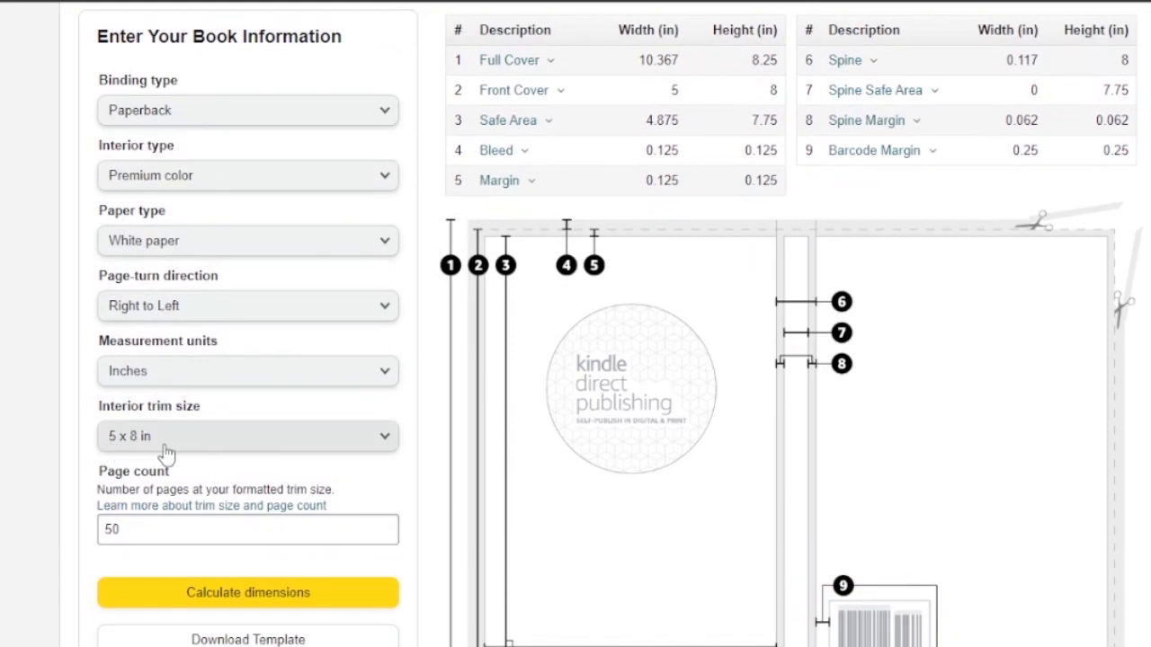
scroll(752, 298, "up", 1)
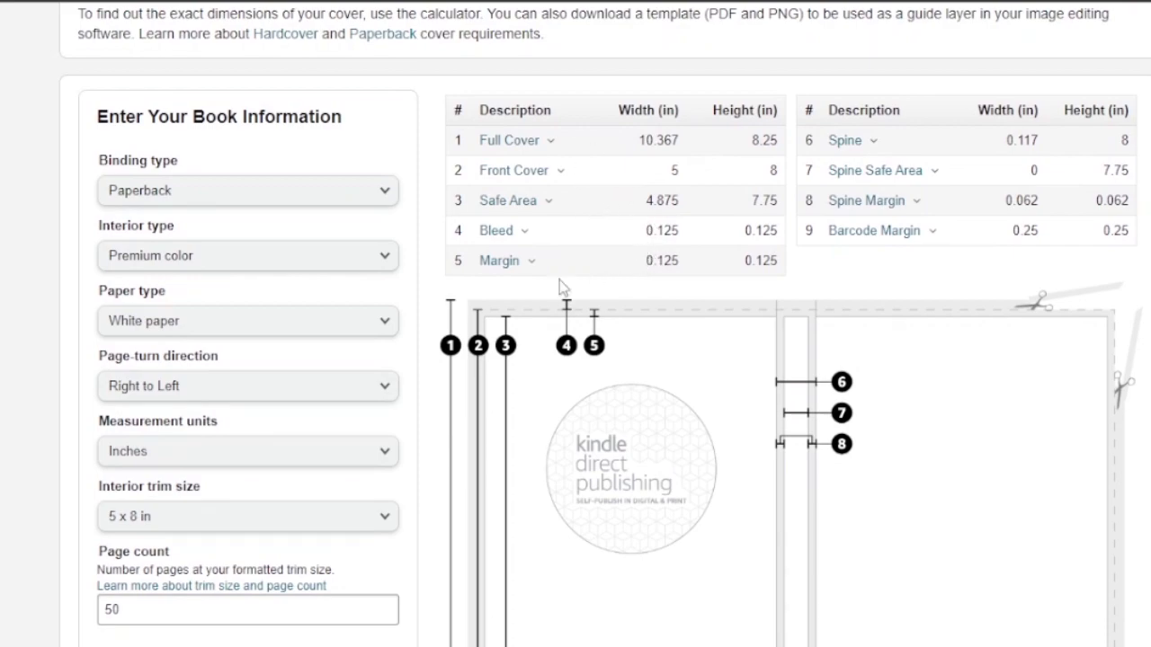
scroll(1058, 366, "down", 5)
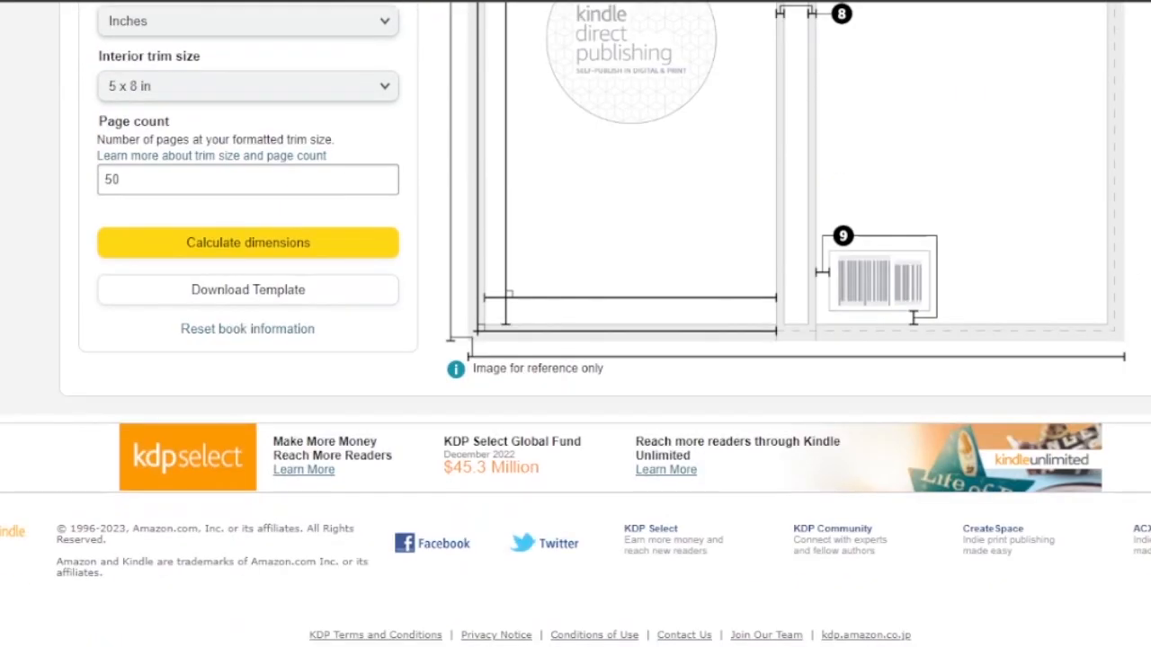
left_click(267, 296)
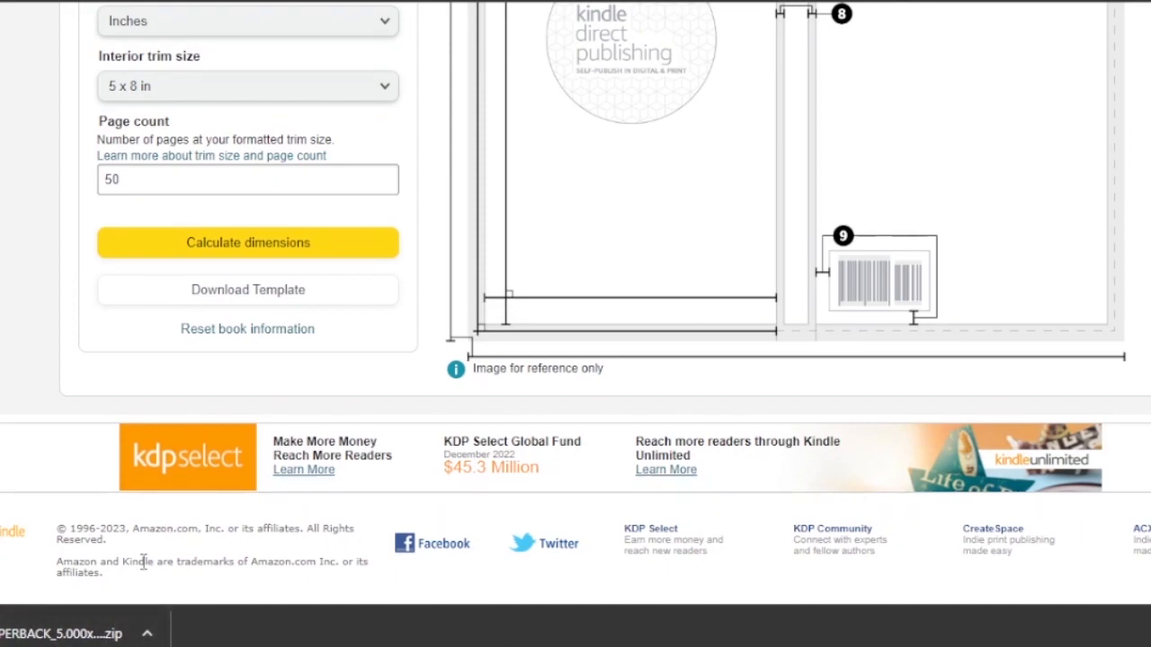
left_click(61, 637)
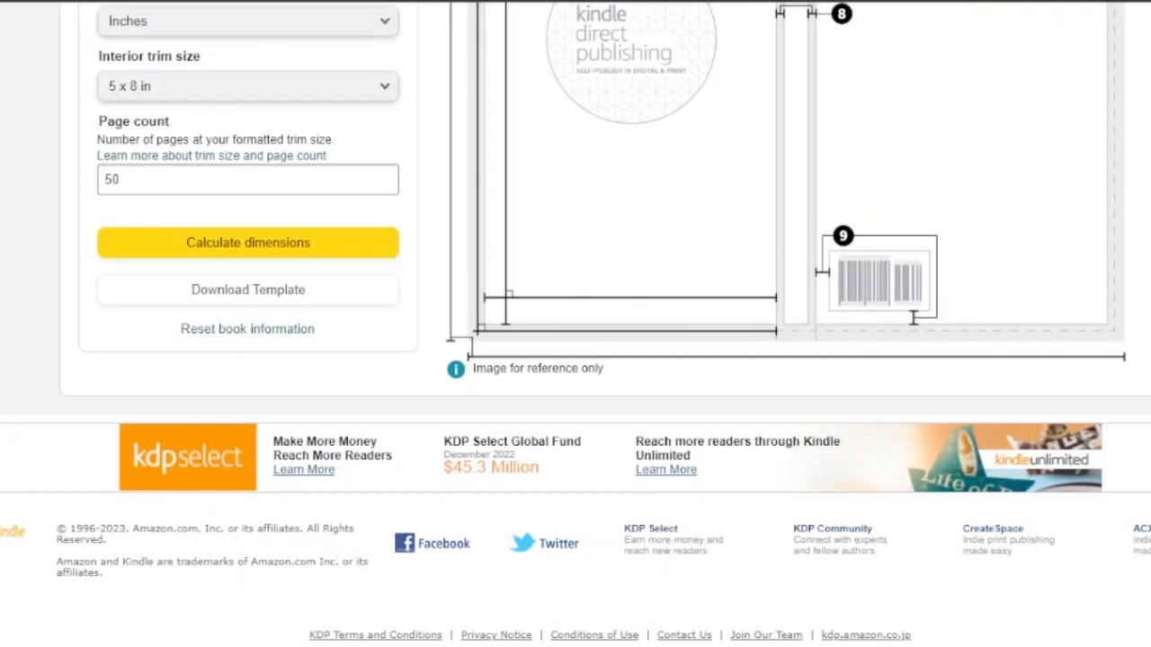
scroll(663, 200, "up", 6)
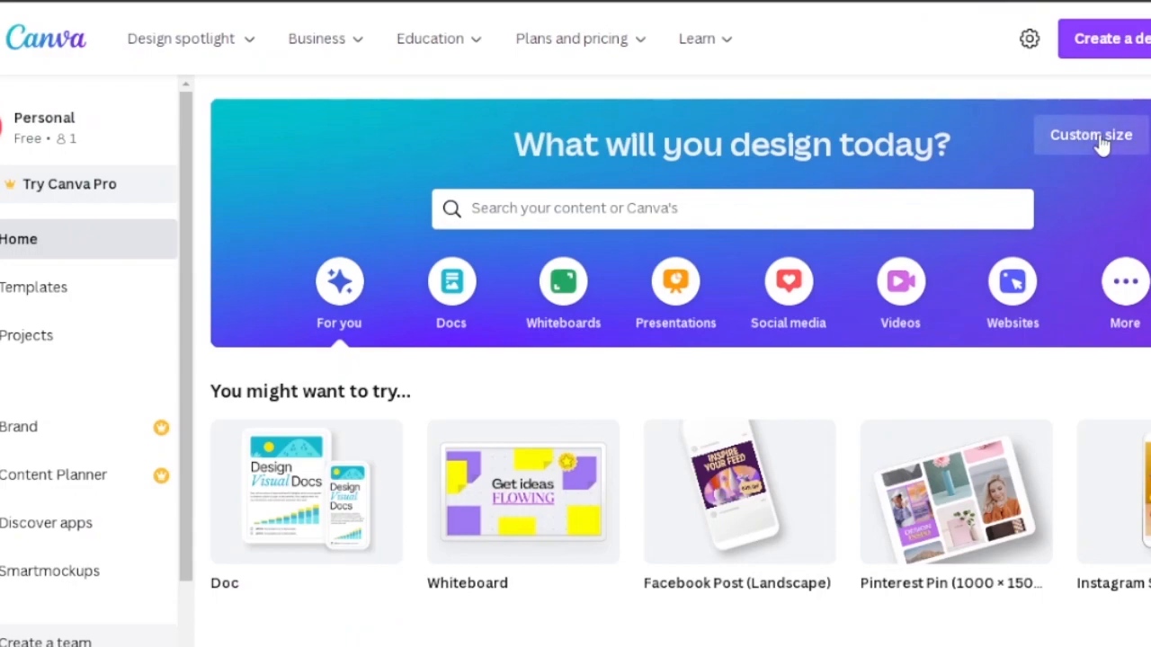
- Start a custom-size design and switch its units to inches
left_click(1102, 143)
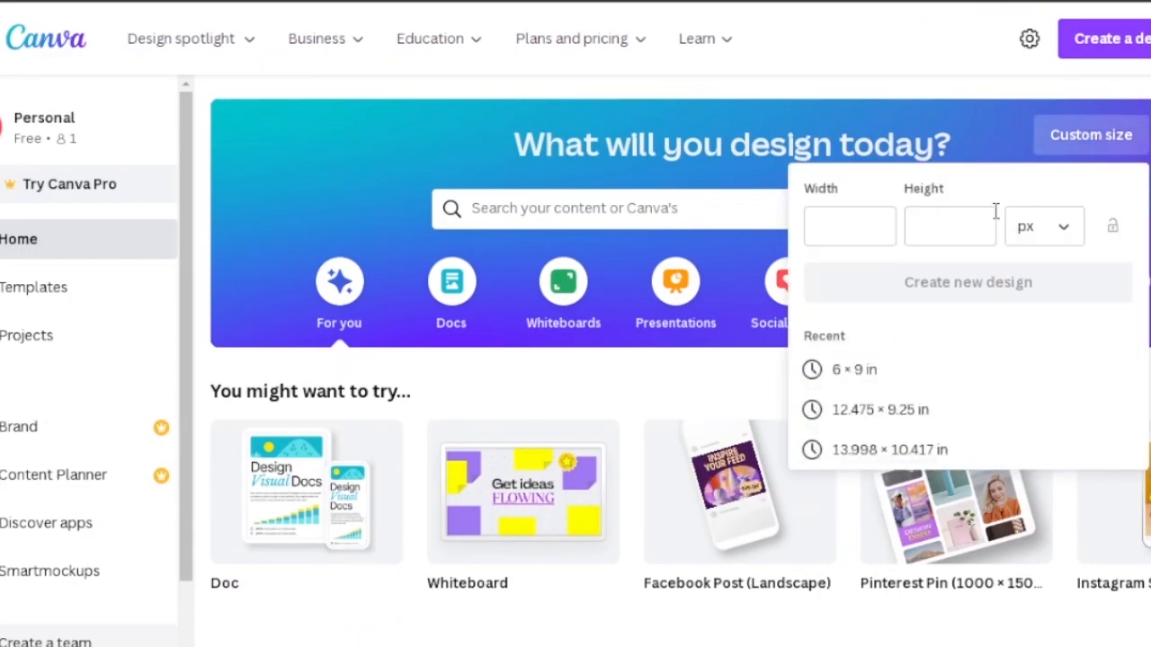
left_click(1067, 245)
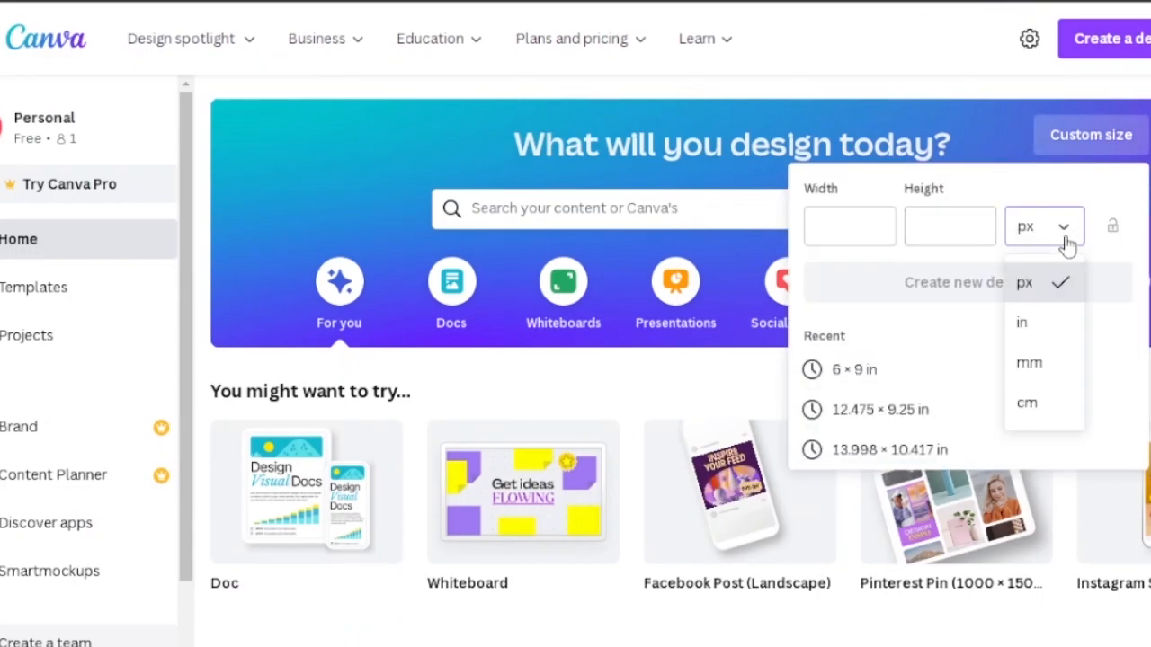
left_click(1044, 330)
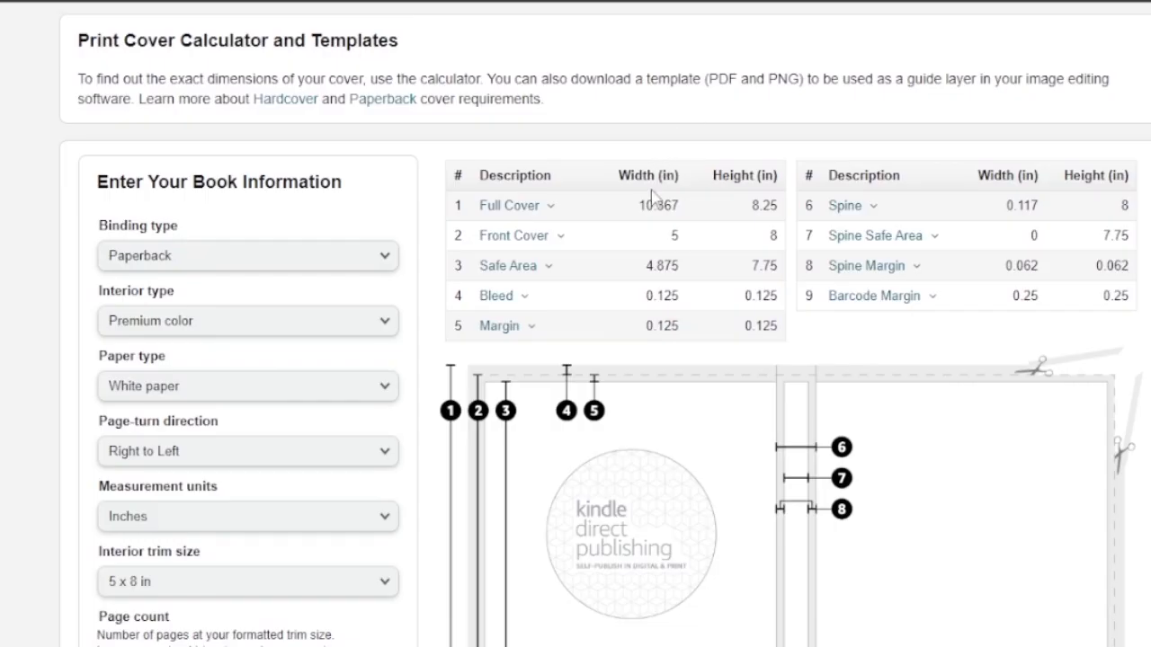
- Copy the full cover width 10.367 from the calculator and paste it as the custom width
left_click_drag(637, 211, 680, 206)
right_click(666, 203)
left_click(705, 224)
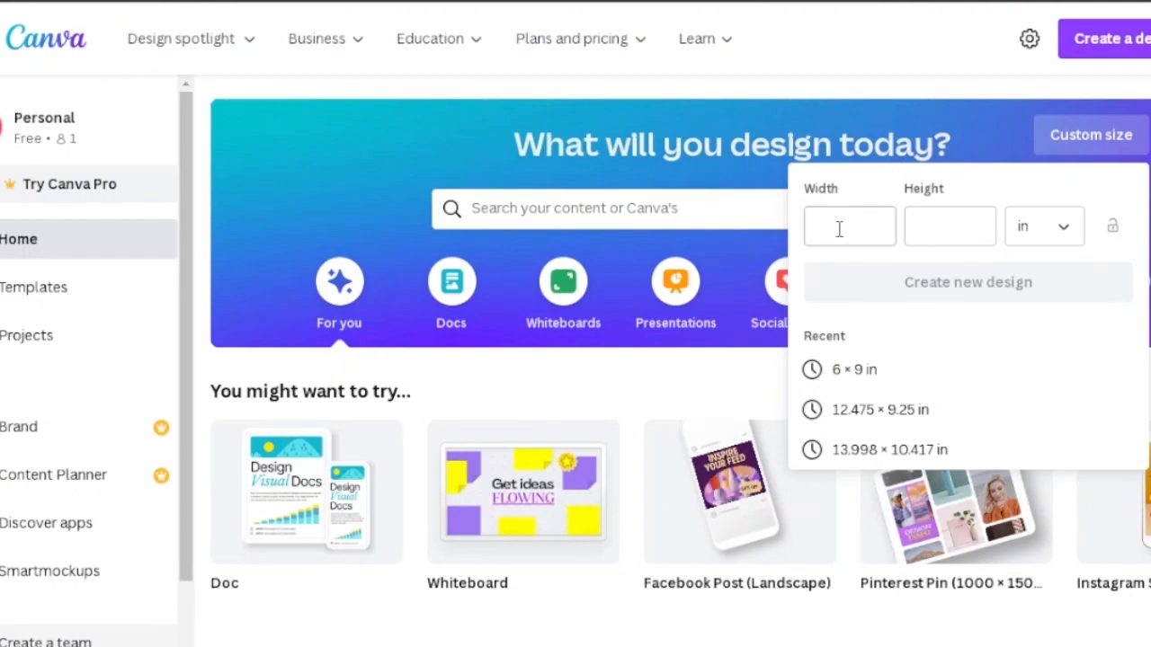
right_click(837, 232)
left_click(890, 352)
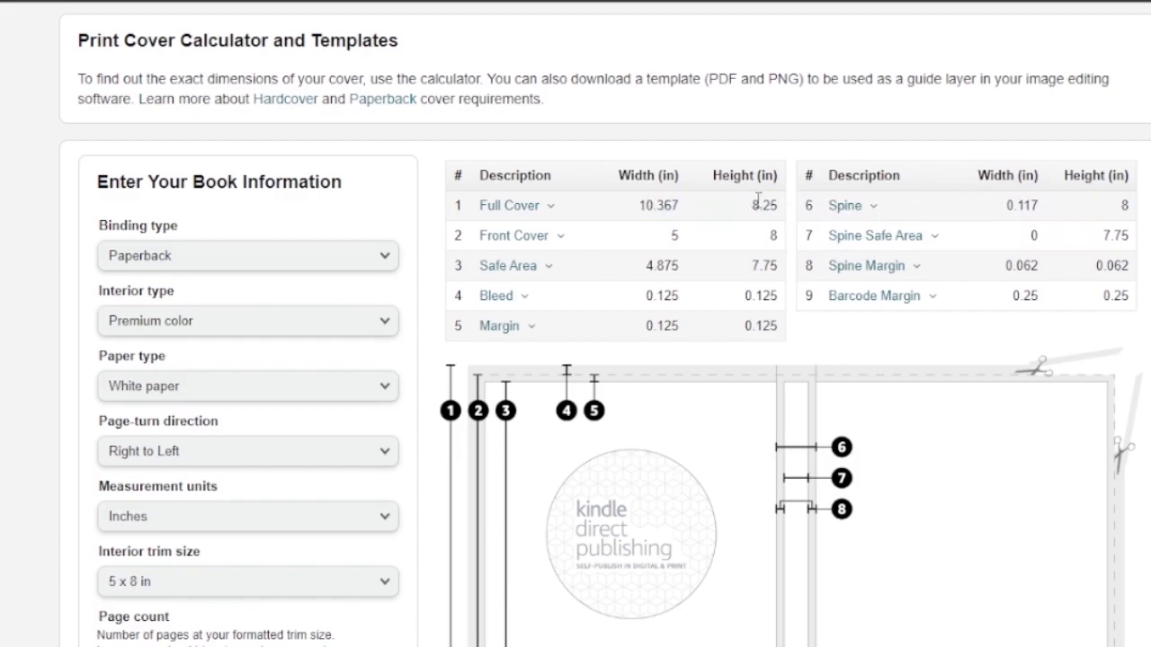
- Copy the full cover height 8.25, paste it as the custom height, and create the new design
double_click(764, 205)
right_click(764, 206)
left_click(773, 219)
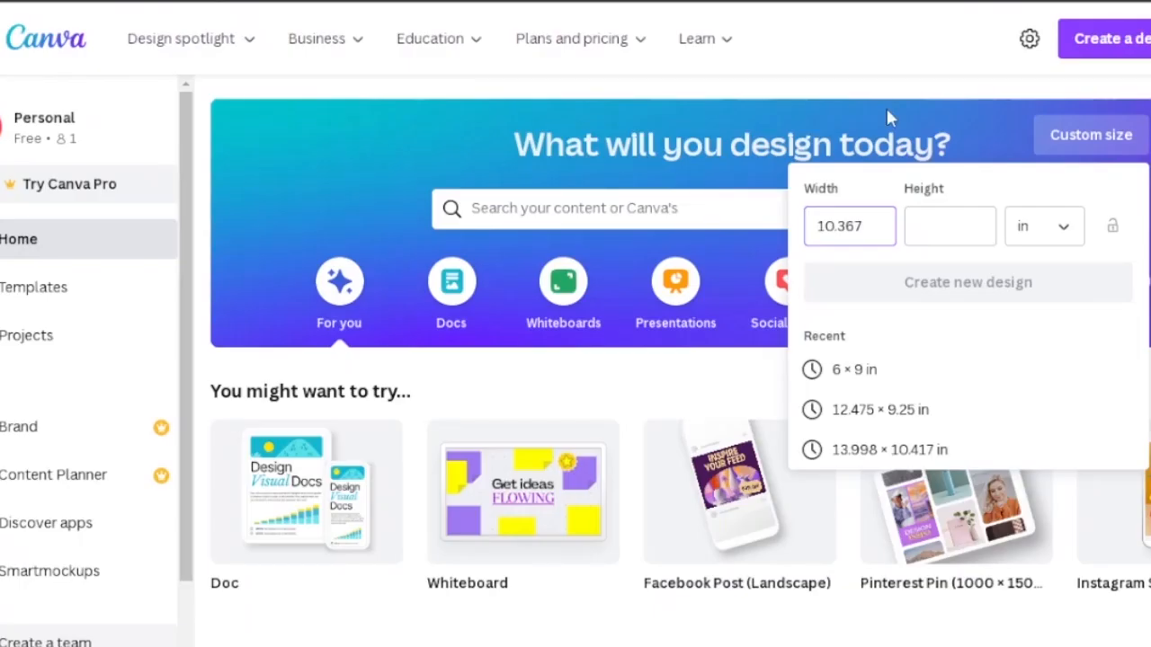
left_click(922, 232)
right_click(921, 238)
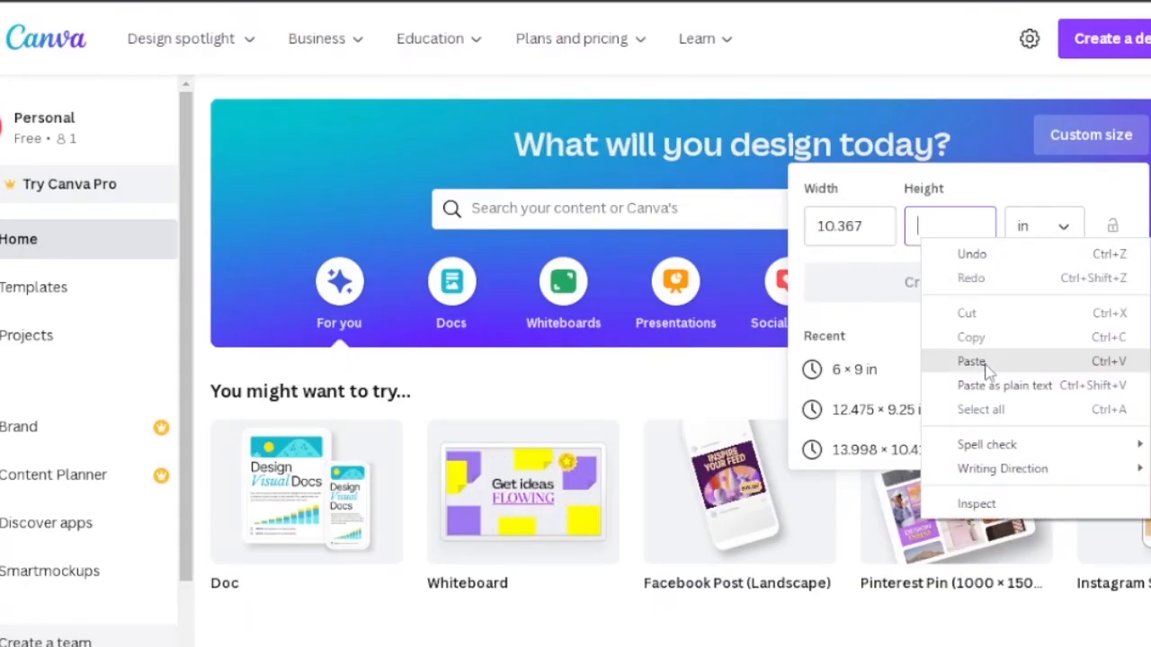
left_click(986, 369)
left_click(956, 296)
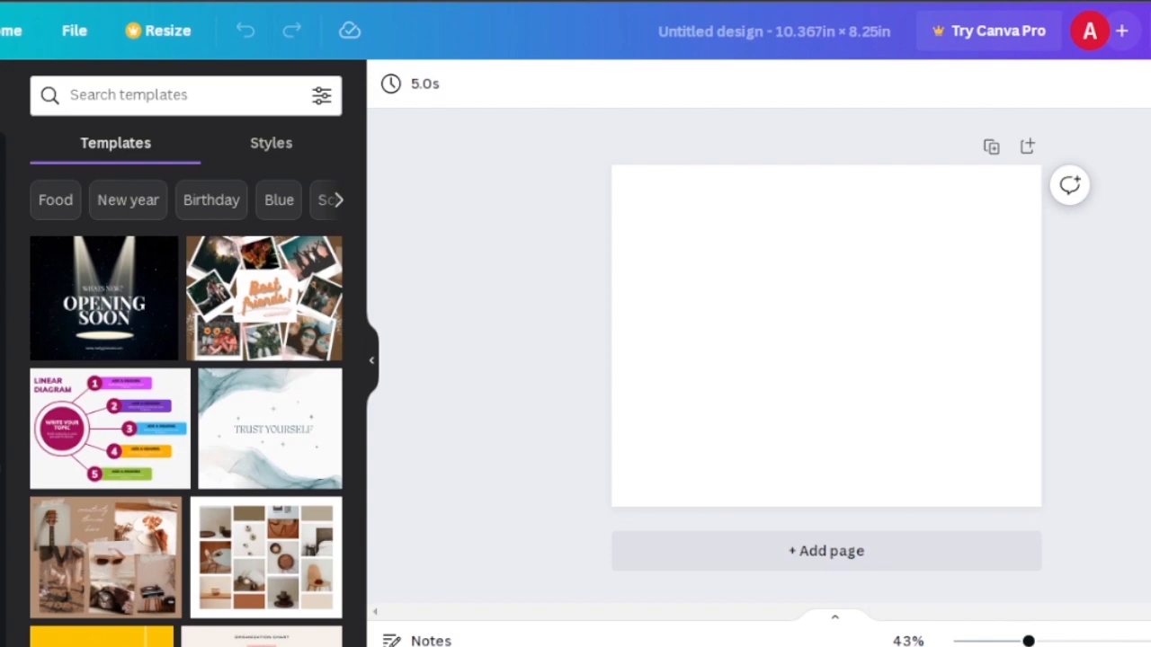
- Upload the cover template image from the Pictures folder
left_click(22, 249)
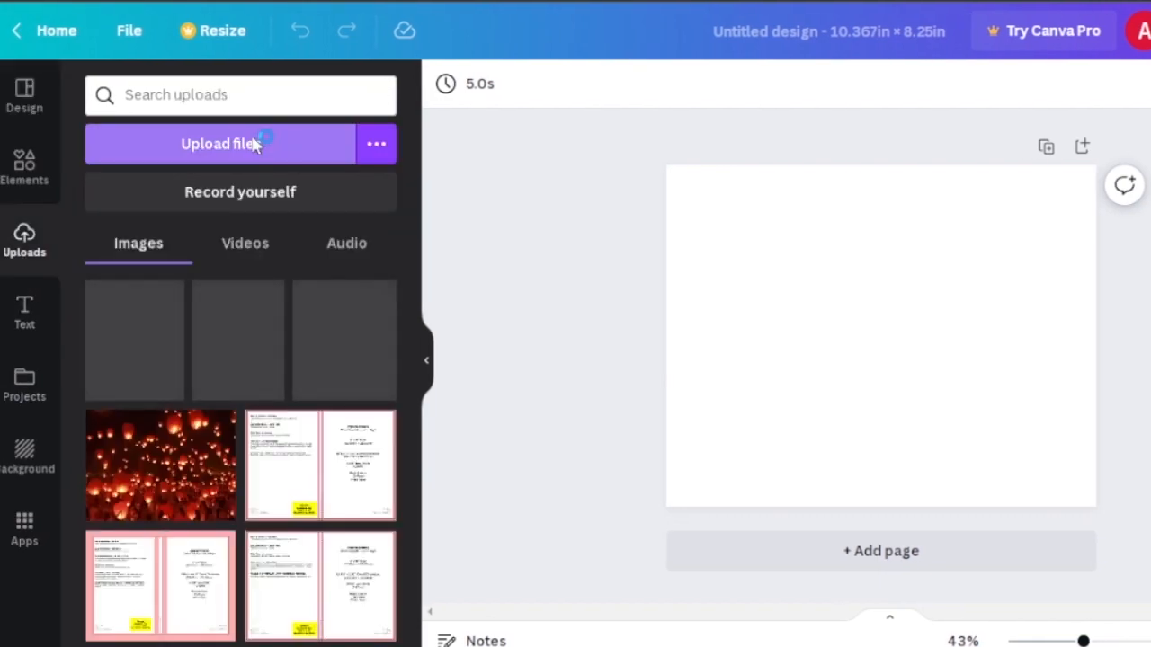
left_click(254, 145)
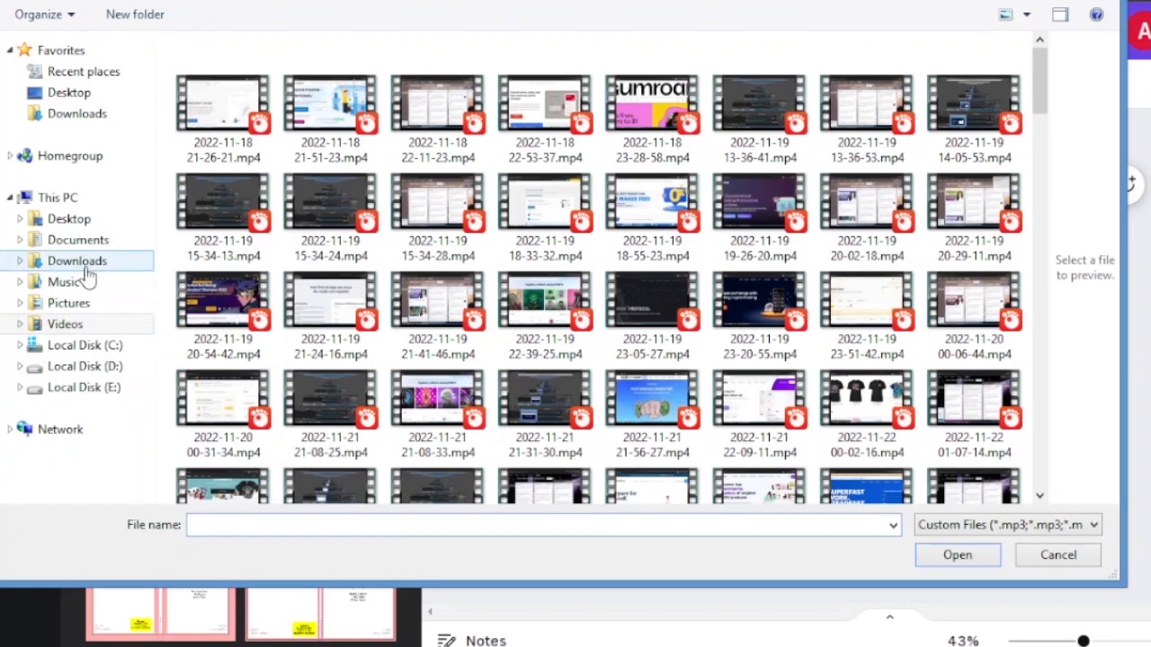
left_click(69, 303)
left_click_drag(1042, 99, 1020, 451)
- Place the uploaded template on the page and resize it to fill the whole page
left_click_drag(321, 593, 835, 282)
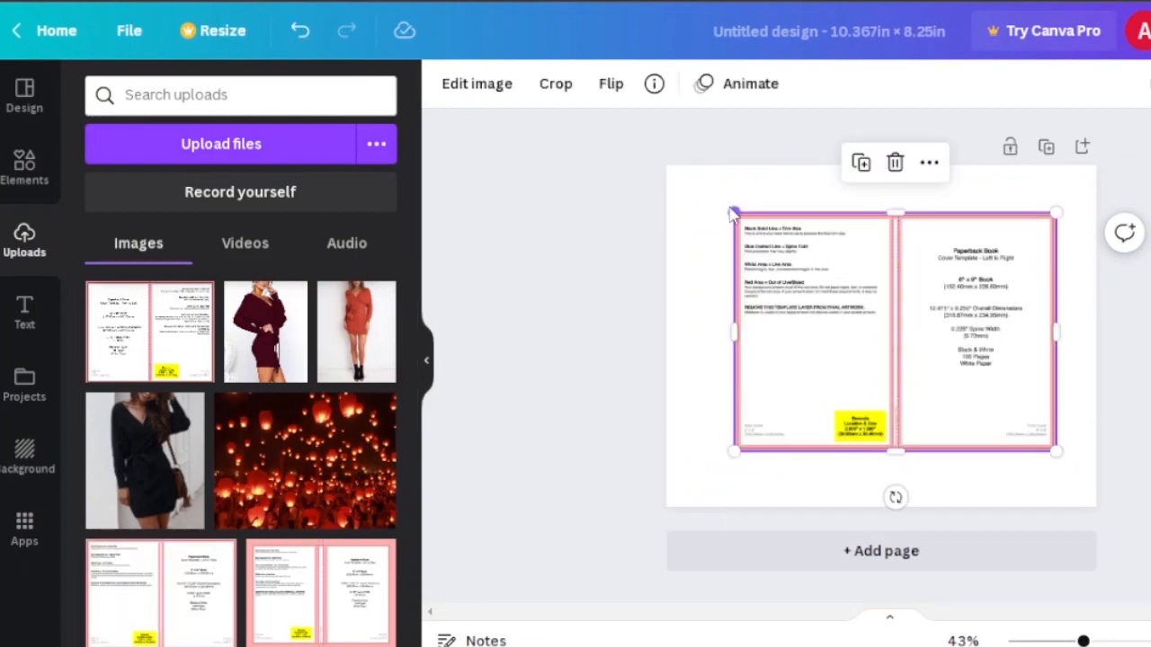
left_click_drag(732, 213, 668, 178)
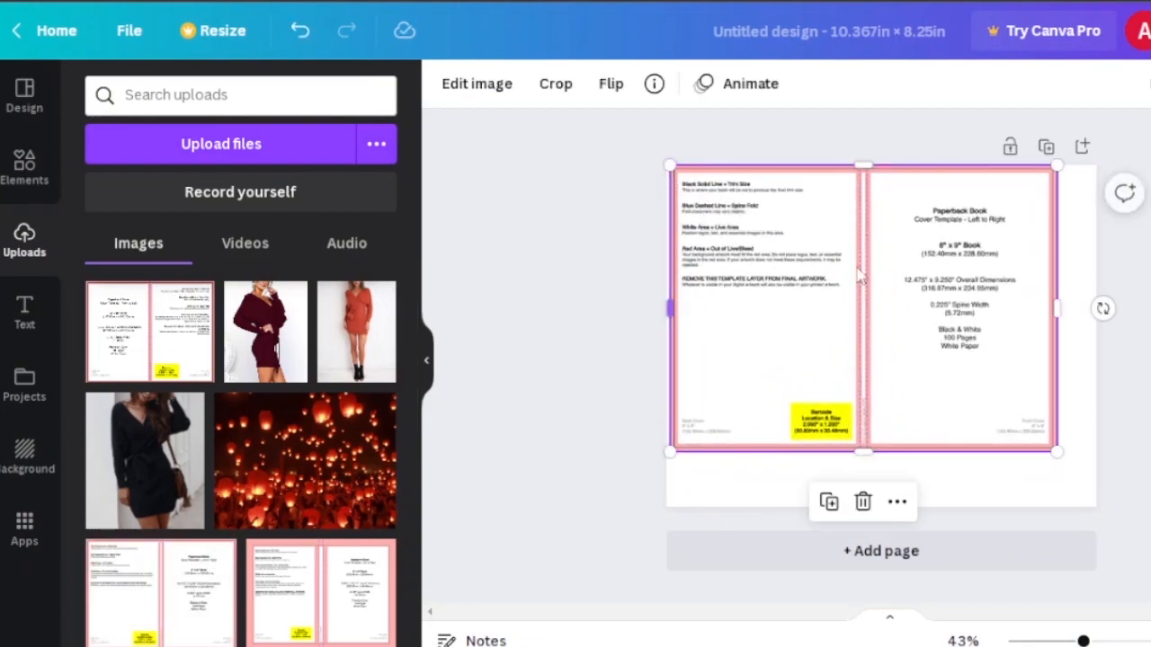
left_click_drag(1056, 449, 1095, 493)
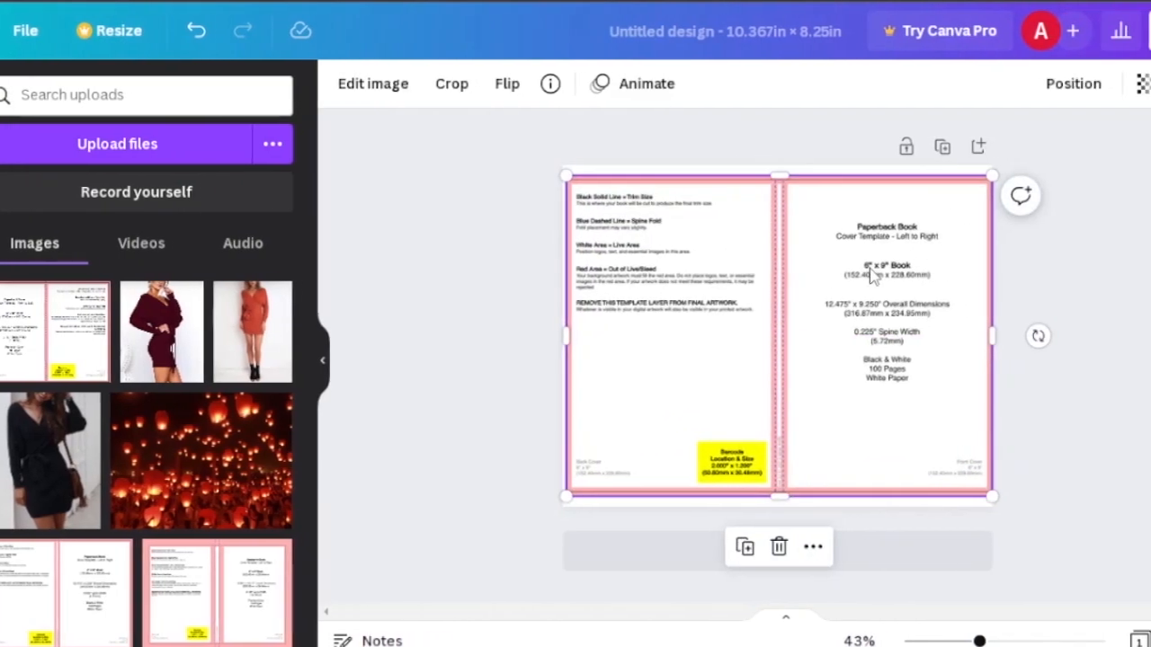
- Lower the template image's transparency and deselect it
left_click(1140, 83)
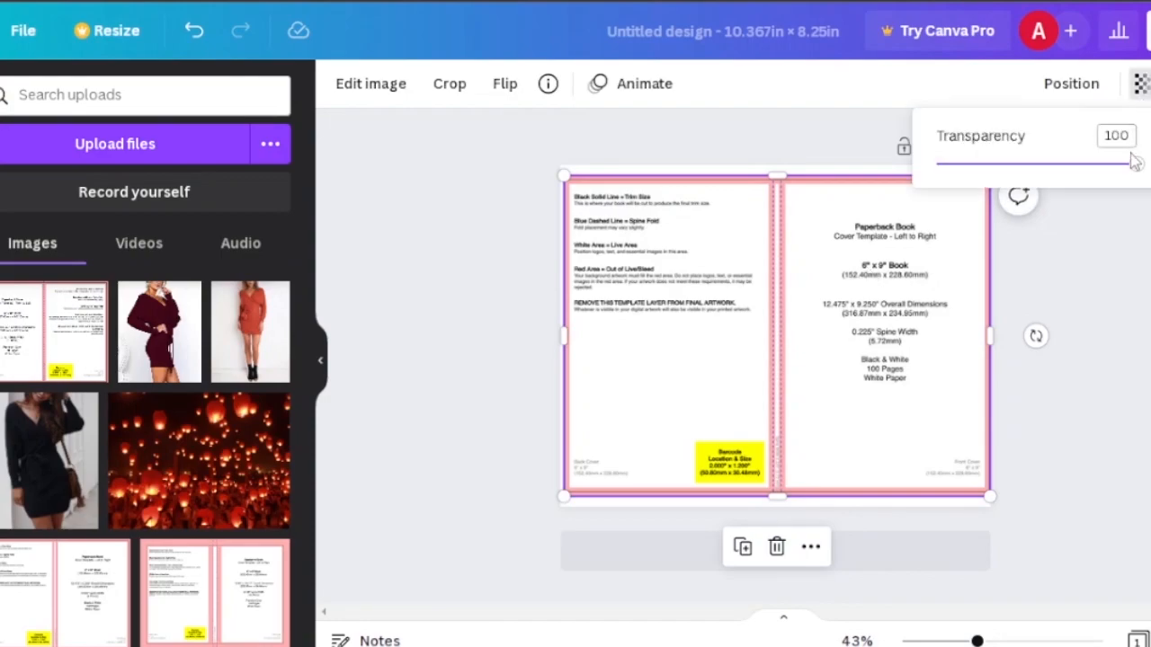
left_click_drag(1134, 161, 1004, 159)
left_click(959, 332)
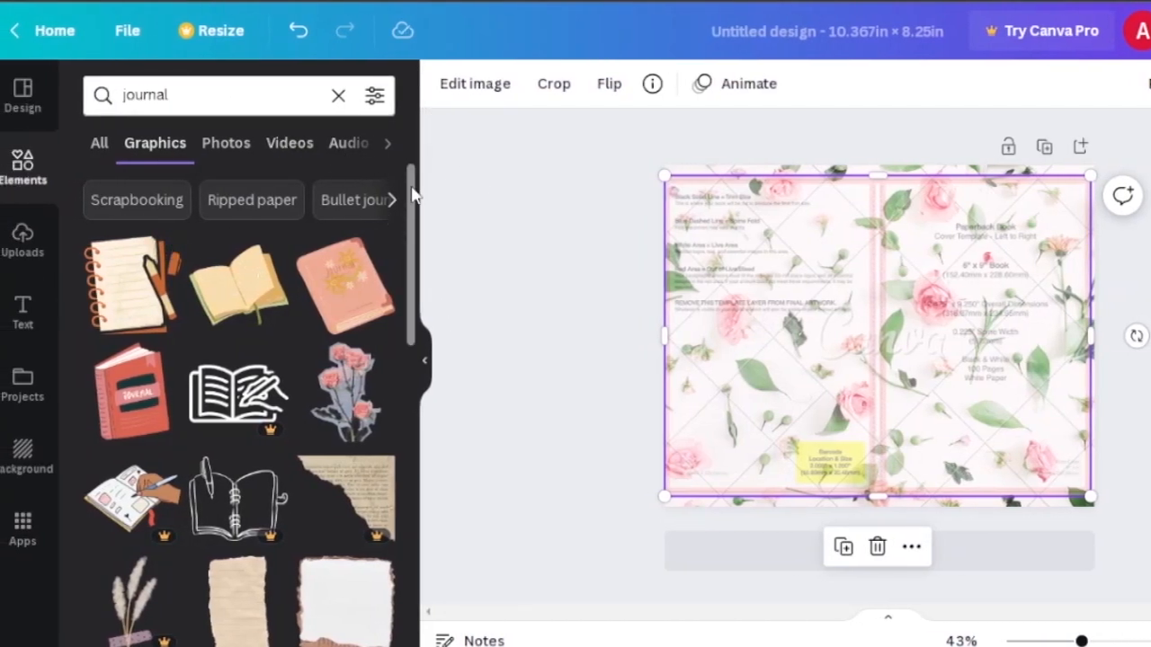
- Add the pink flower bouquet graphic from the journal graphics to the cover
scroll(411, 198, "down", 1)
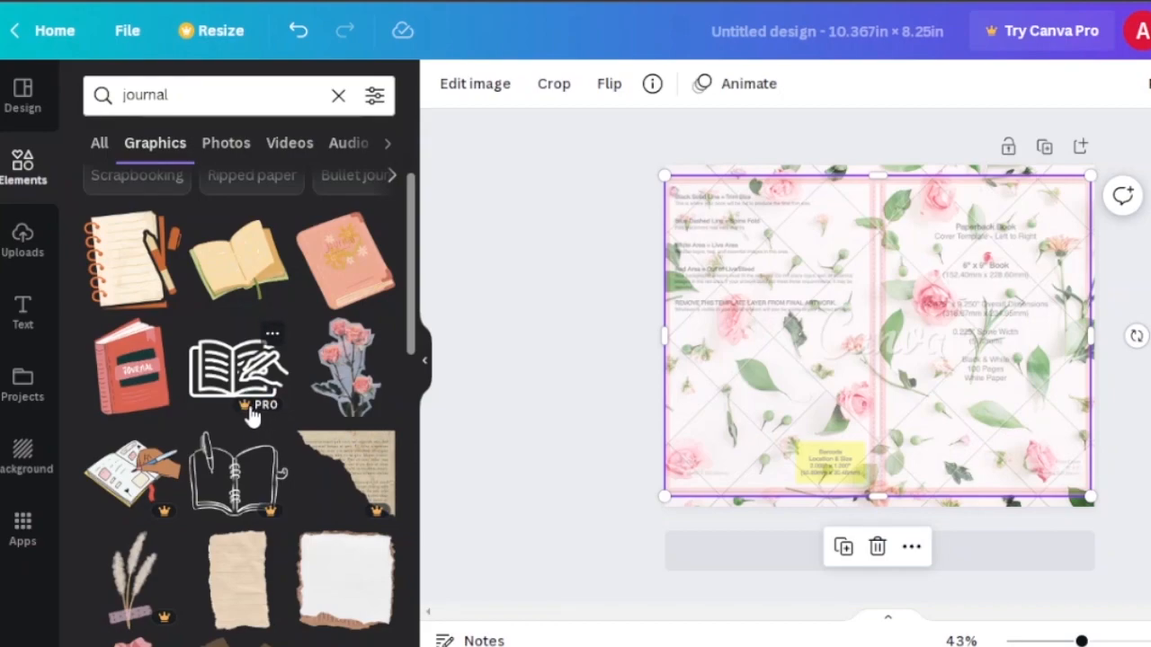
scroll(409, 265, "down", 2)
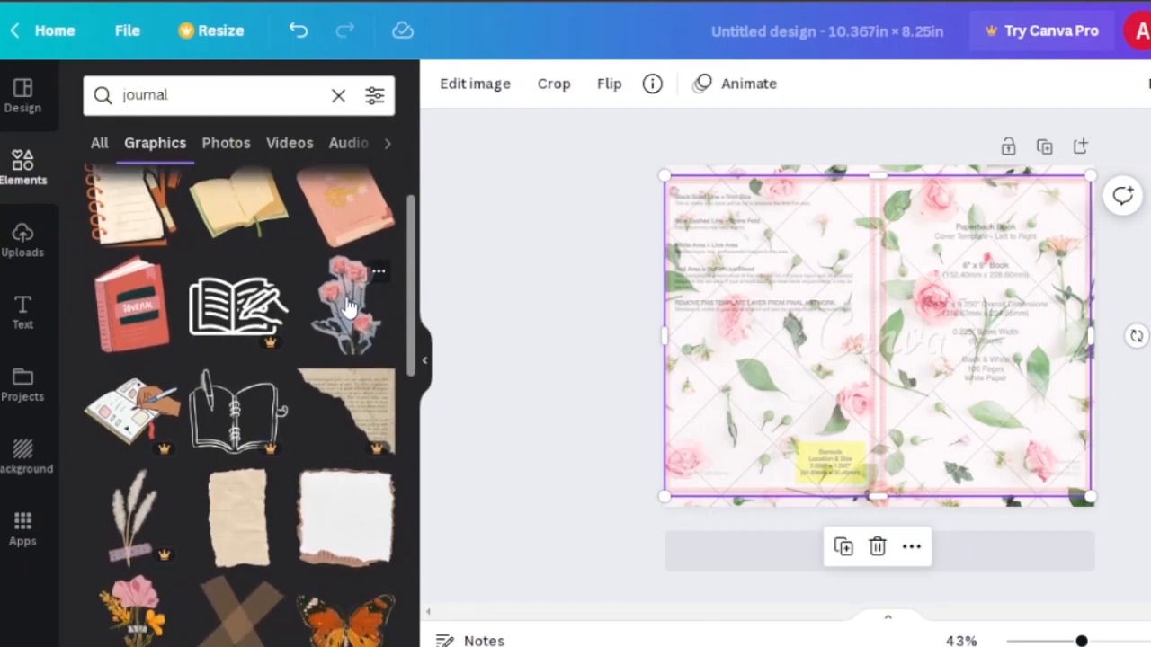
mouse_move(347, 310)
left_mouse_down()
mouse_move(889, 271)
mouse_move(364, 301)
left_mouse_up()
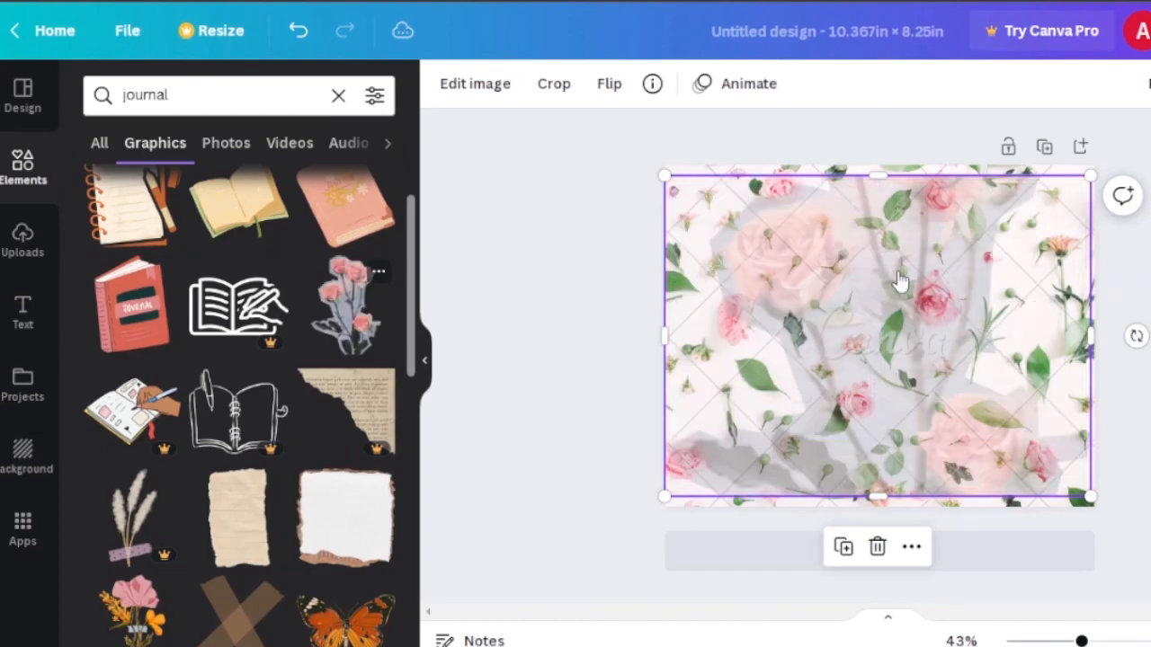
- Add the orange butterfly graphic, shrink it and move it to the cover's upper-right corner
left_click_drag(411, 231, 413, 349)
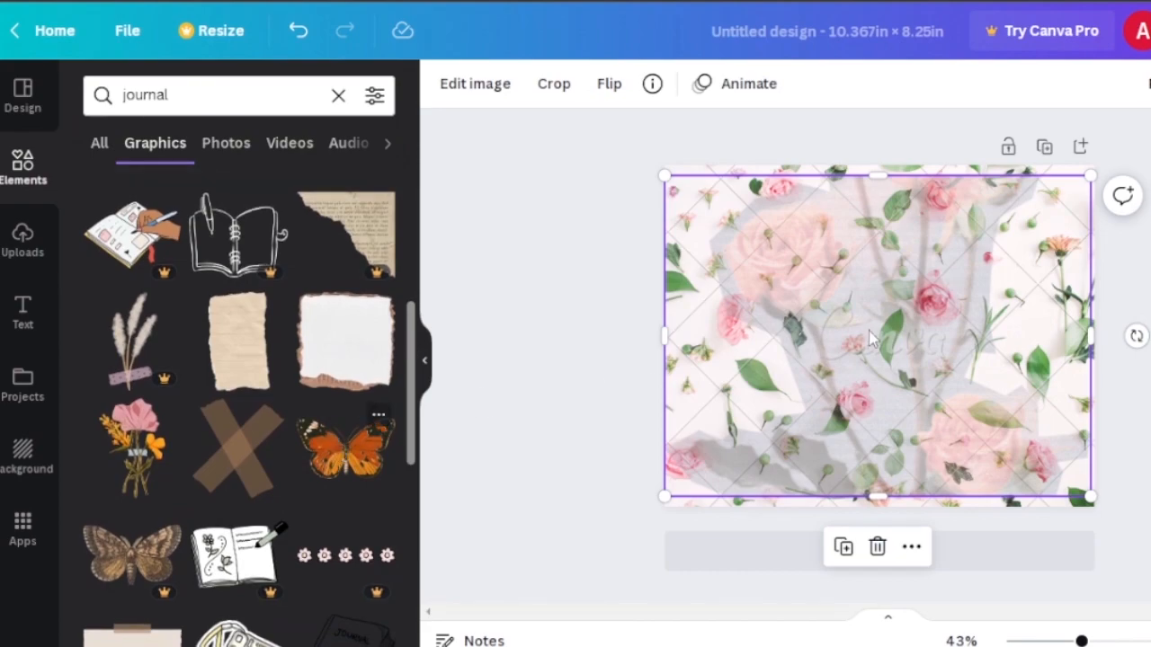
left_click_drag(868, 337, 868, 337)
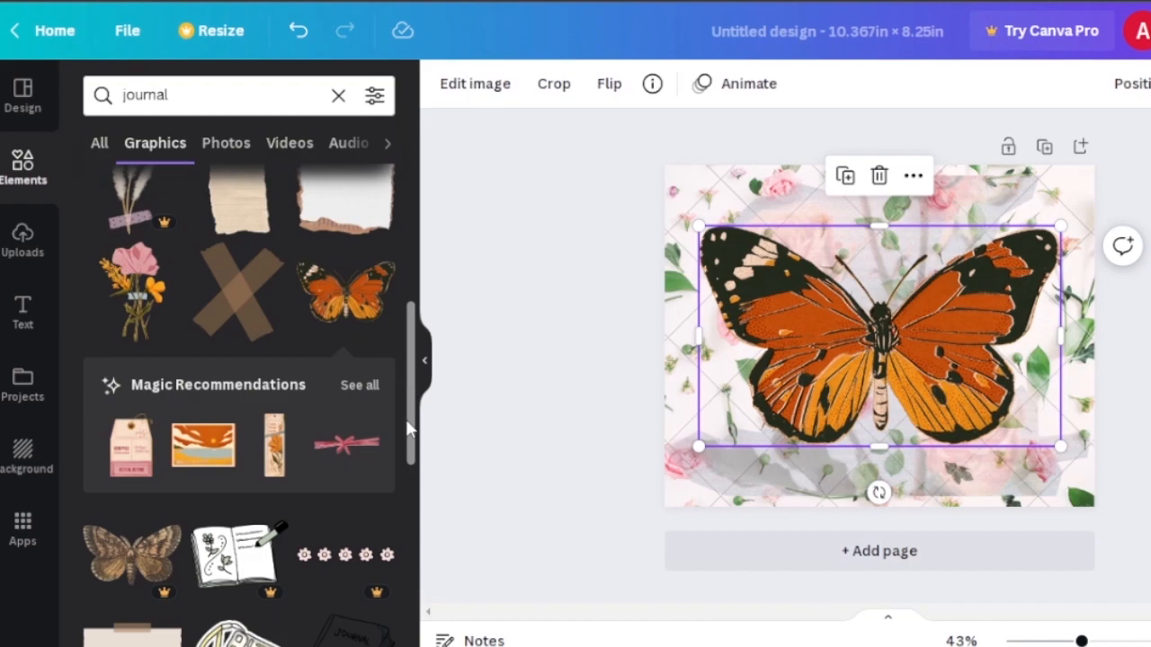
left_click_drag(405, 418, 415, 514)
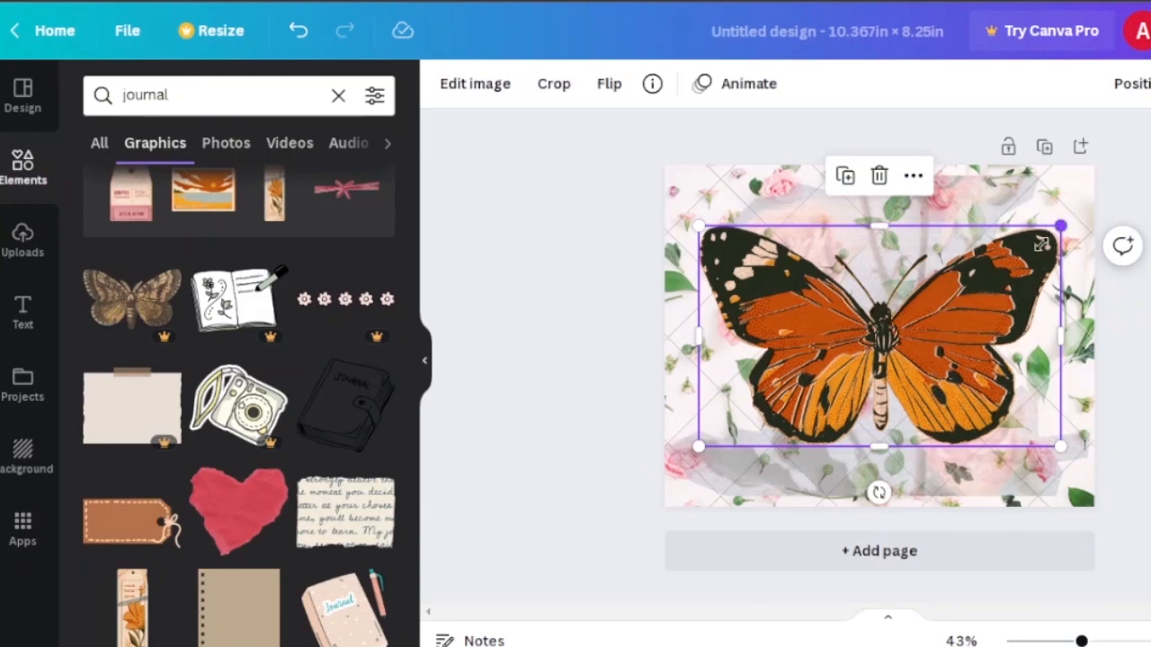
left_click_drag(1045, 240, 884, 335)
left_click_drag(800, 381, 1025, 236)
- Delete the faint flower graphic from the cover
left_click(762, 369)
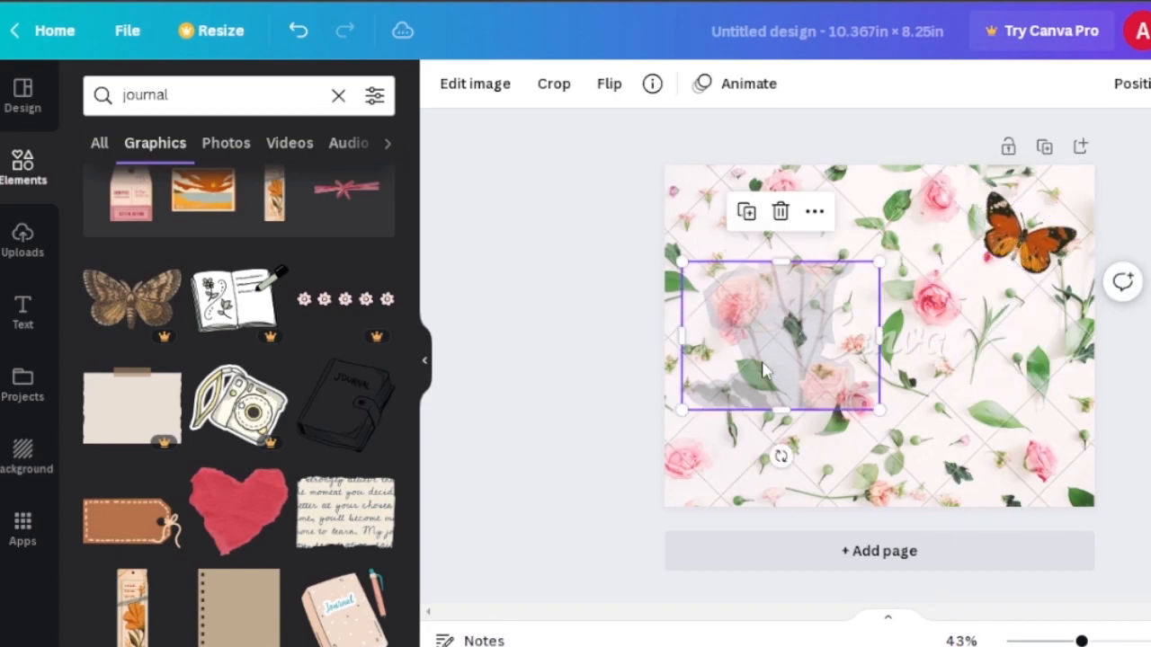
key("Delete")
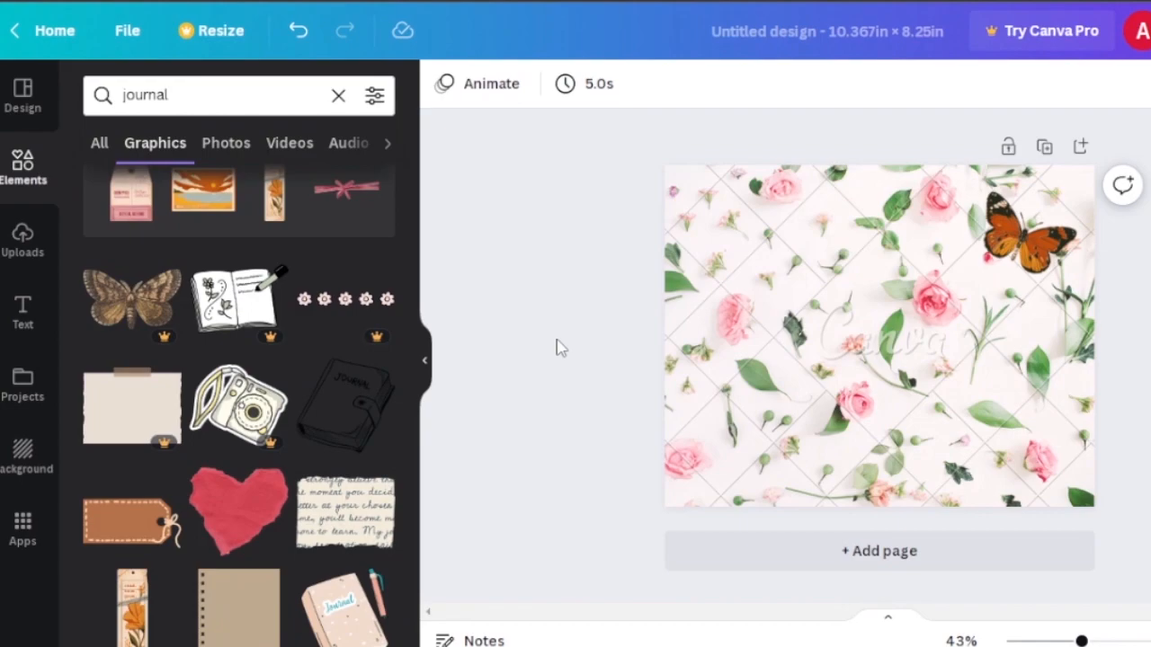
- Add the pink "You're Invited!" script text style to the cover
left_click(22, 319)
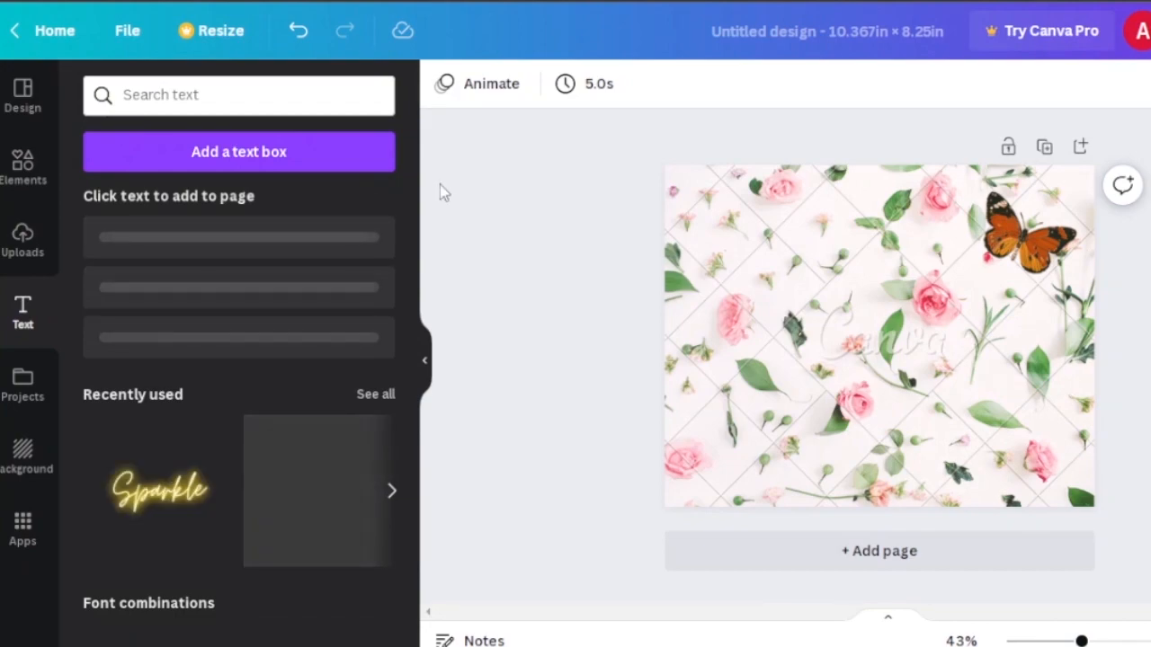
left_click_drag(409, 198, 398, 274)
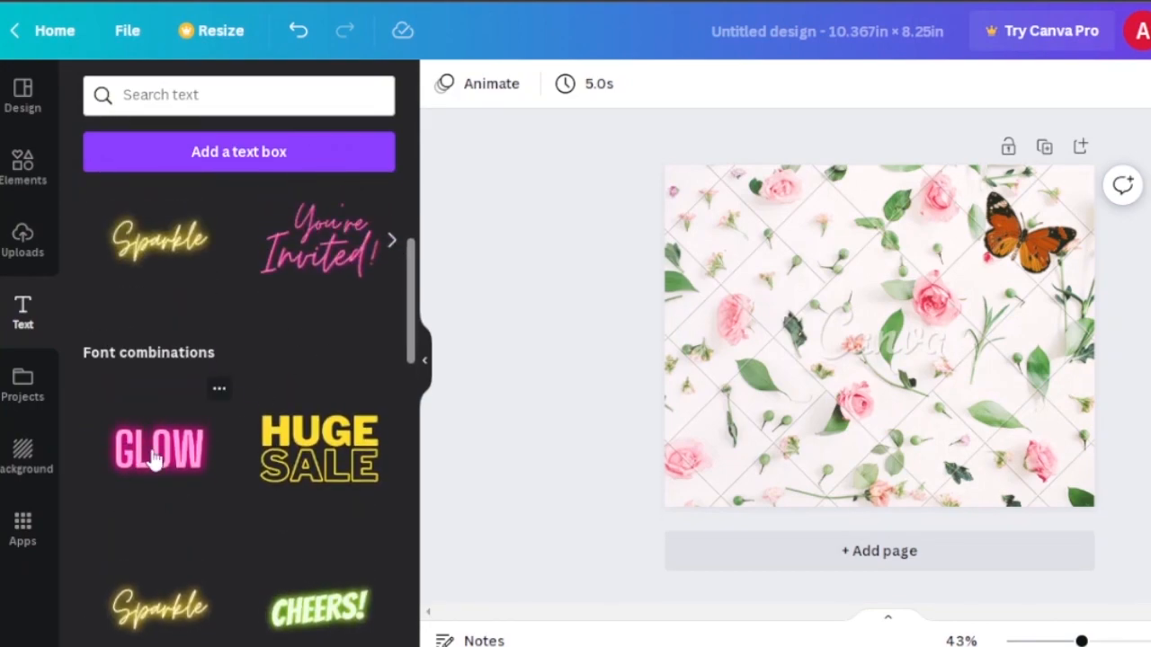
left_click_drag(409, 274, 409, 249)
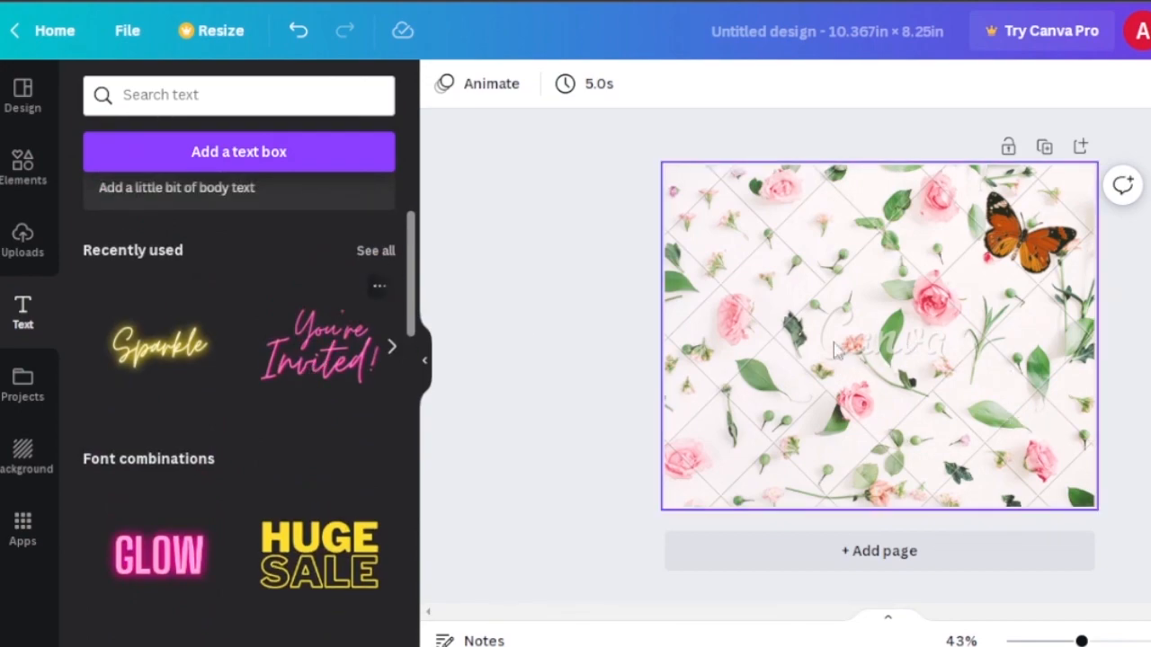
left_click_drag(881, 340, 960, 312)
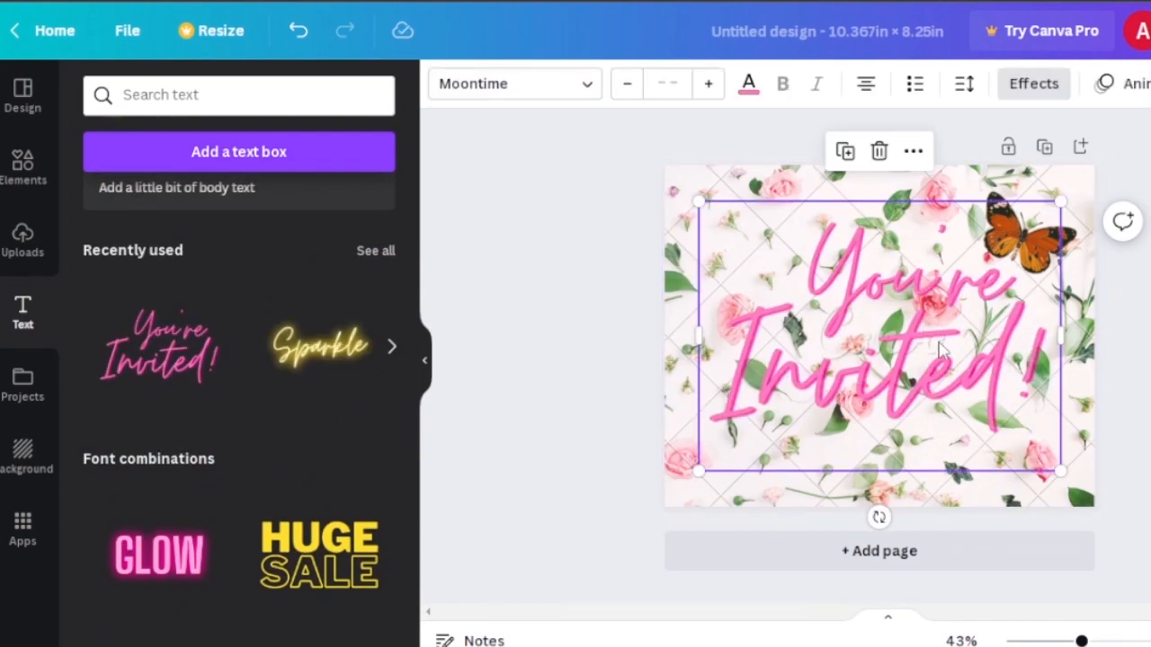
left_click(1000, 385)
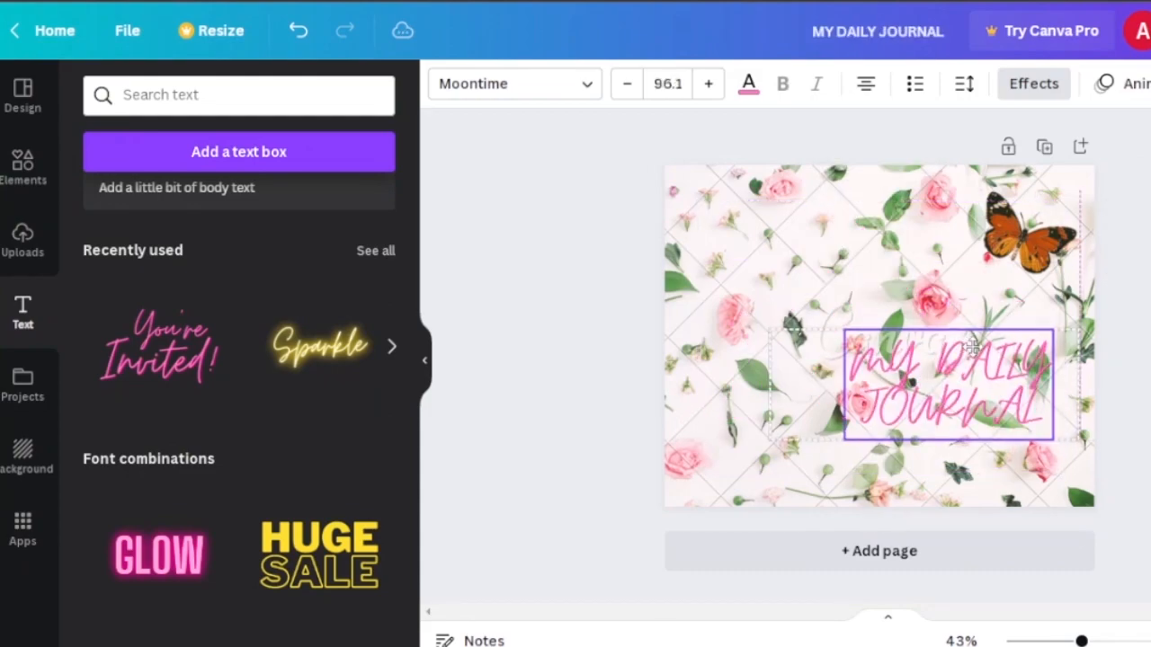
- Change the text to MY DAILY JOURNAL, shrink it and move it onto the front cover half
left_click_drag(947, 383, 970, 339)
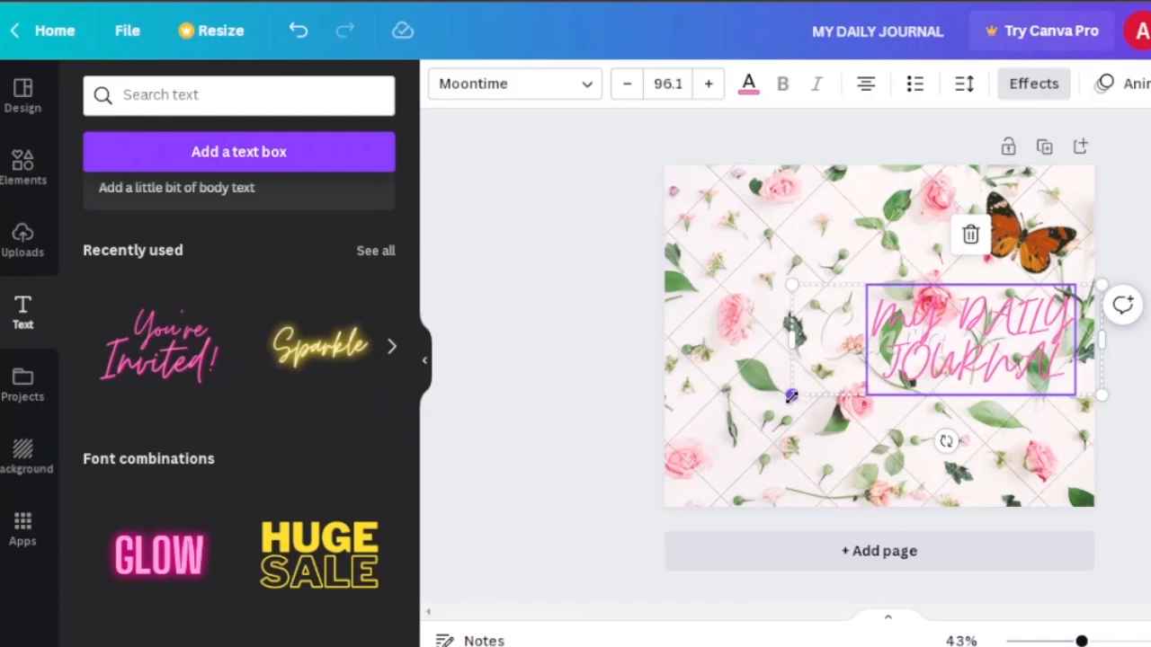
left_click_drag(810, 389, 849, 375)
left_click_drag(911, 321, 976, 373)
left_click(1126, 441)
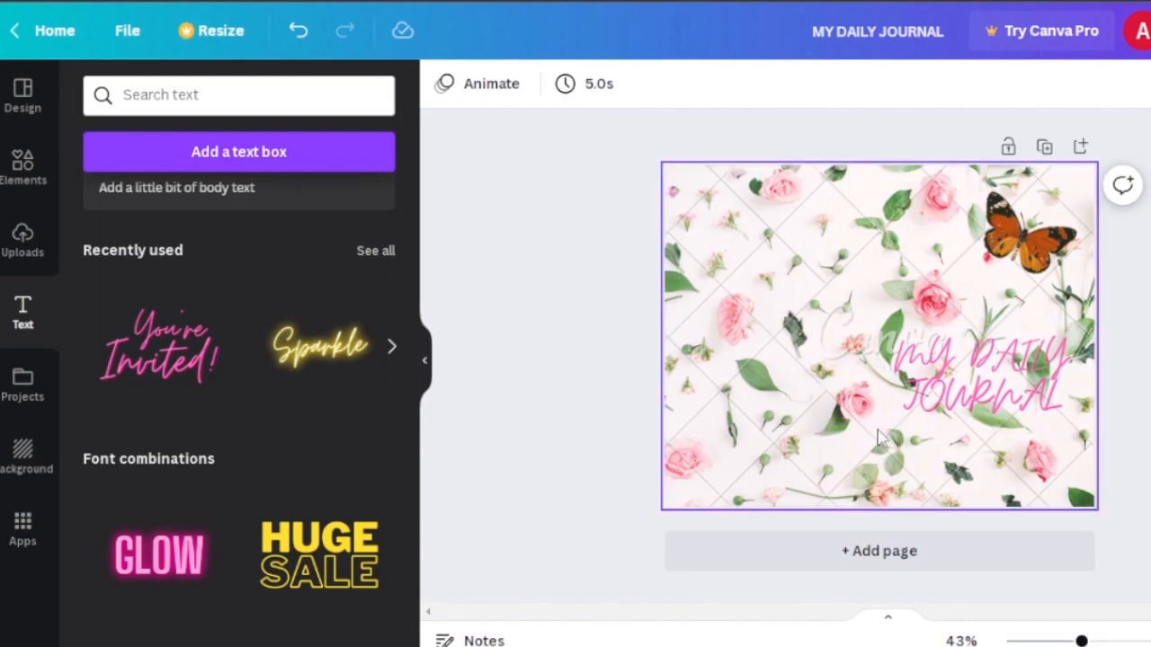
- Create a new custom design sized 5 in by 8 in for the interior pages
left_click(882, 553)
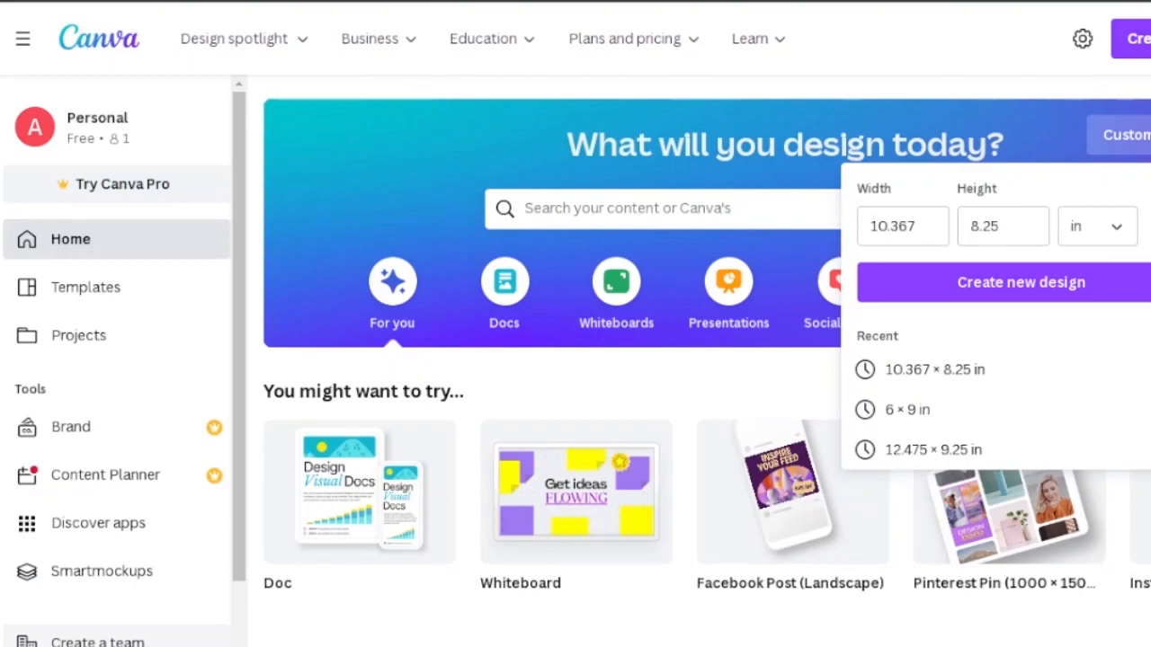
left_click(918, 223)
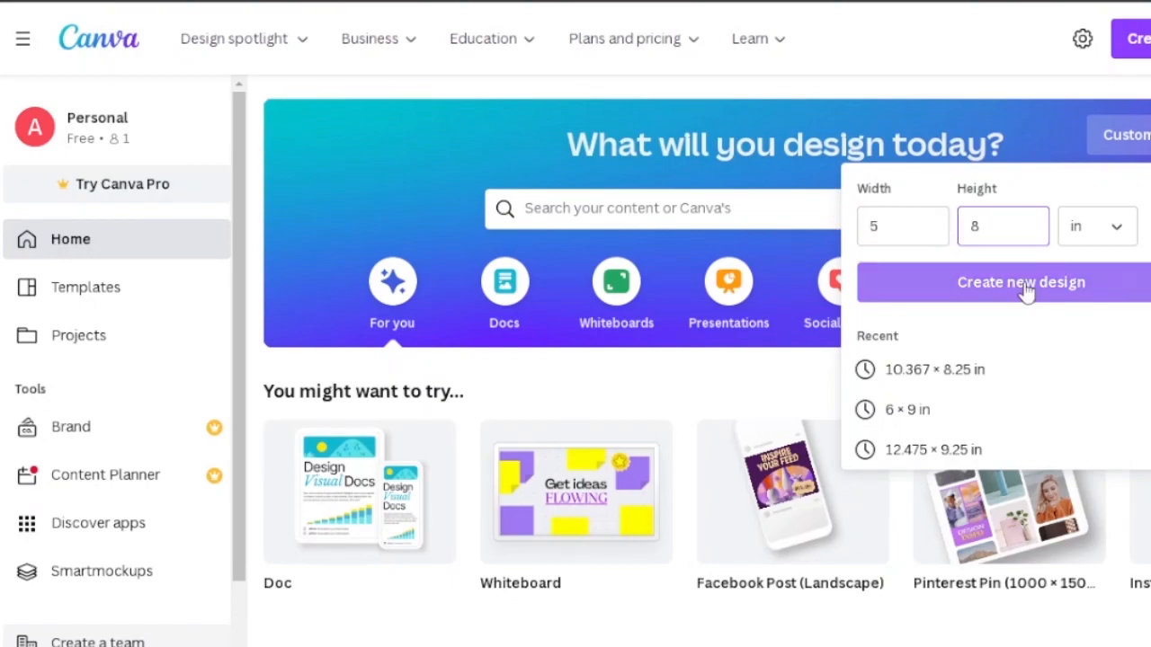
left_click(1027, 288)
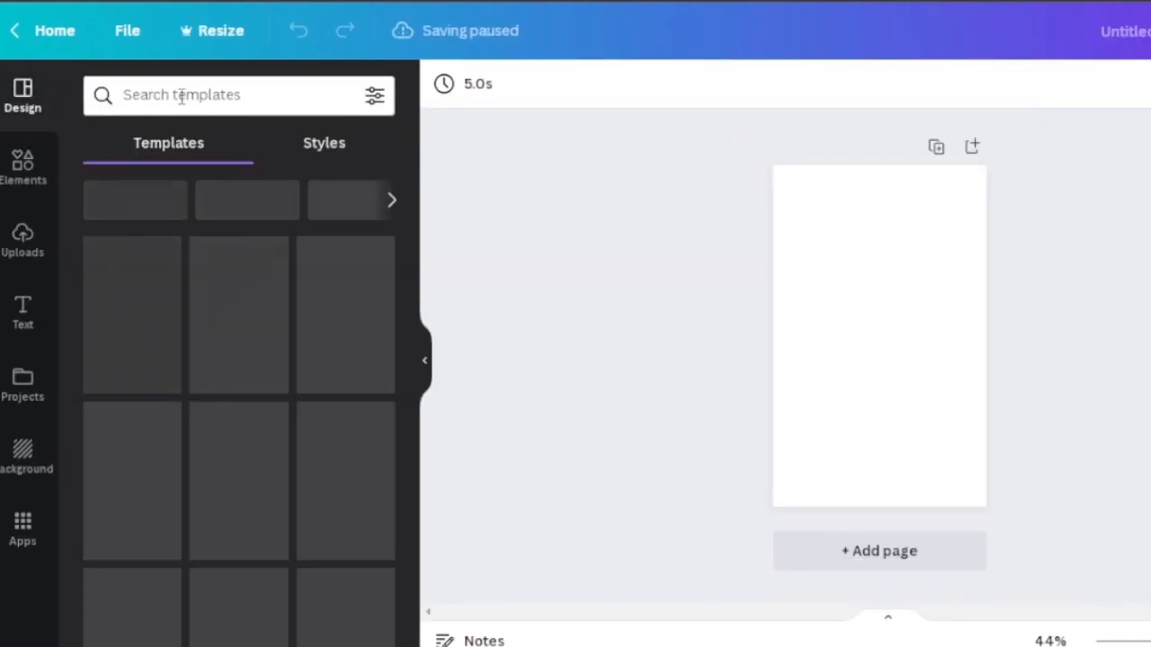
- Search graphics for journal page, add the blue lined paper graphic and stretch it to nearly the full page height
left_click(19, 176)
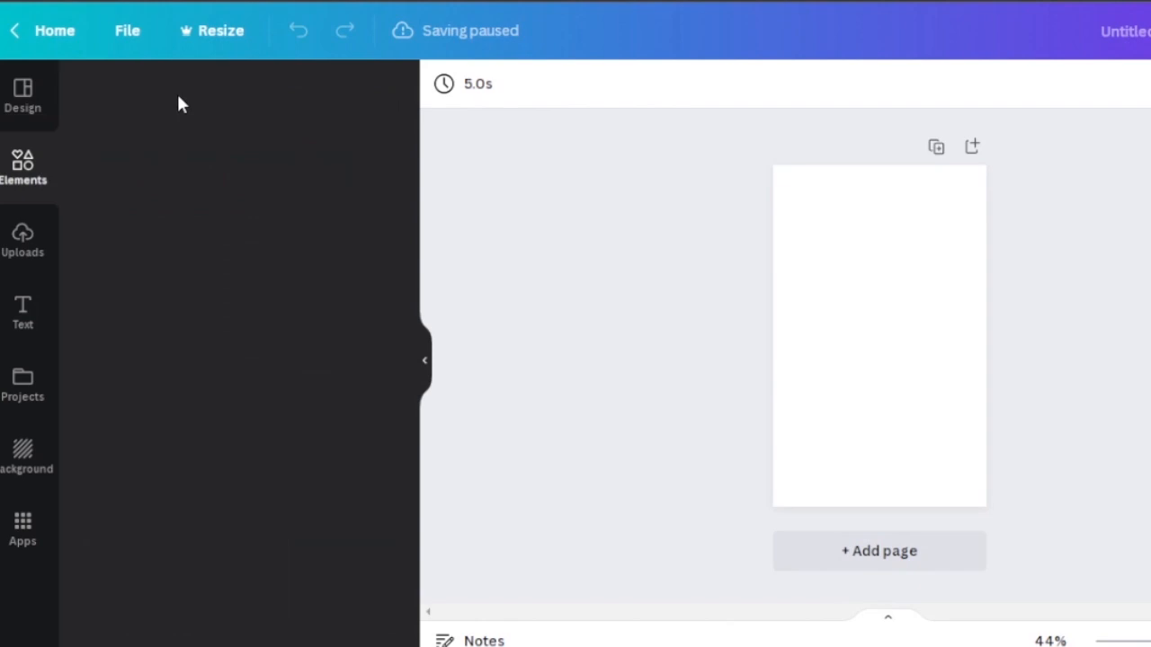
left_click(197, 94)
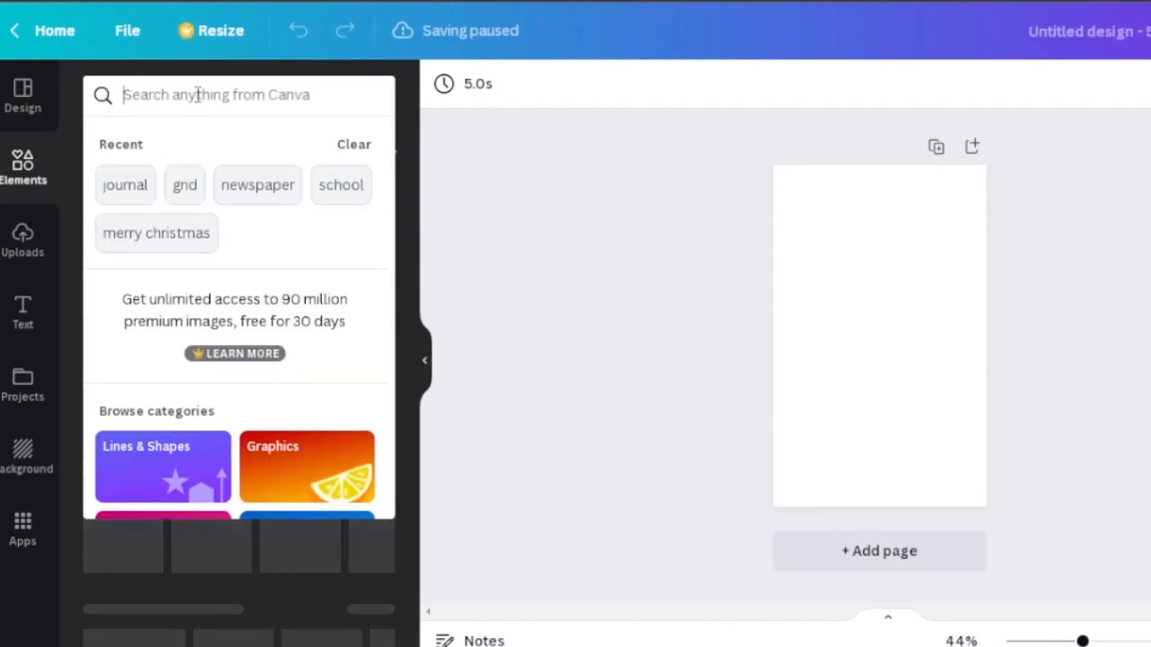
type("JO")
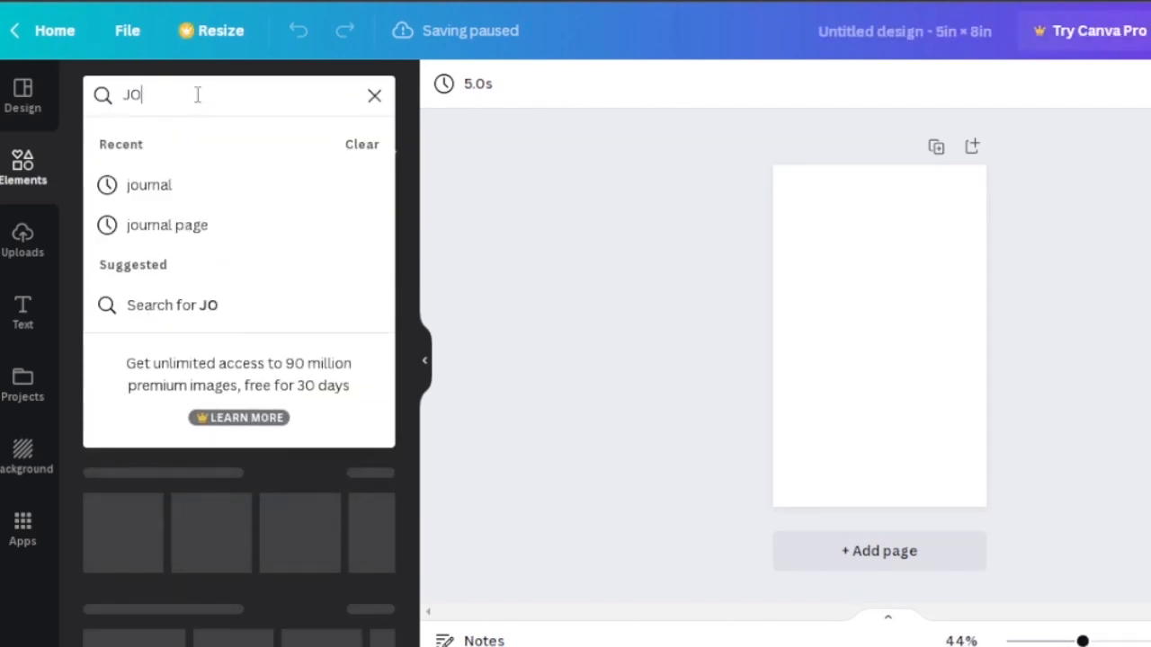
type("ur")
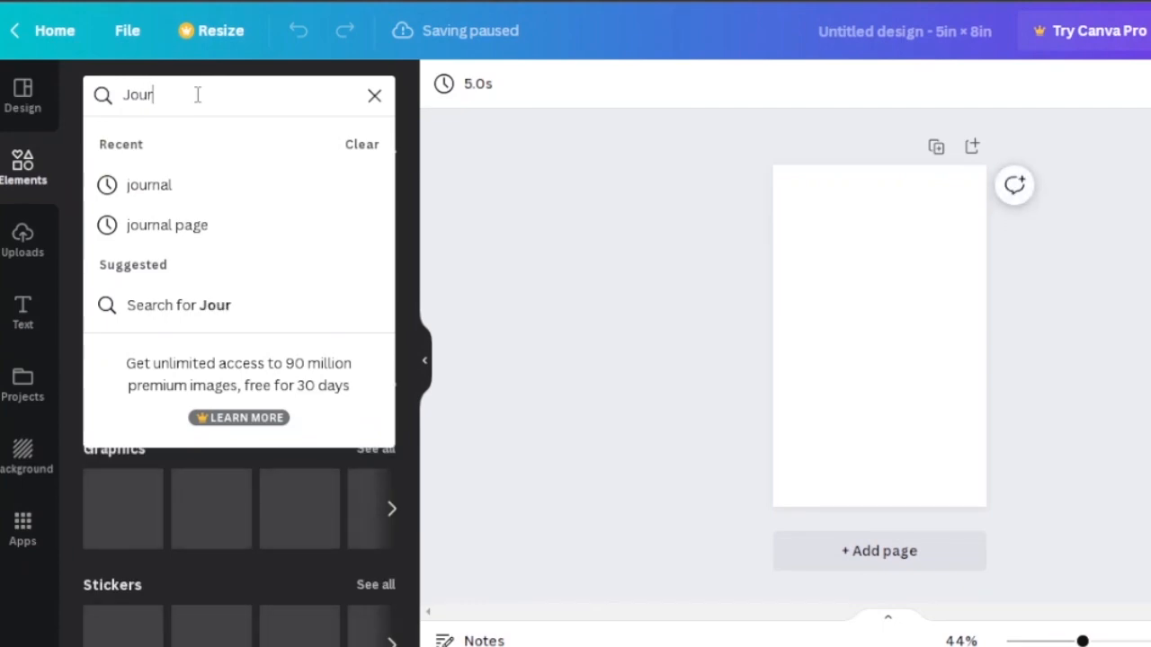
type("nal")
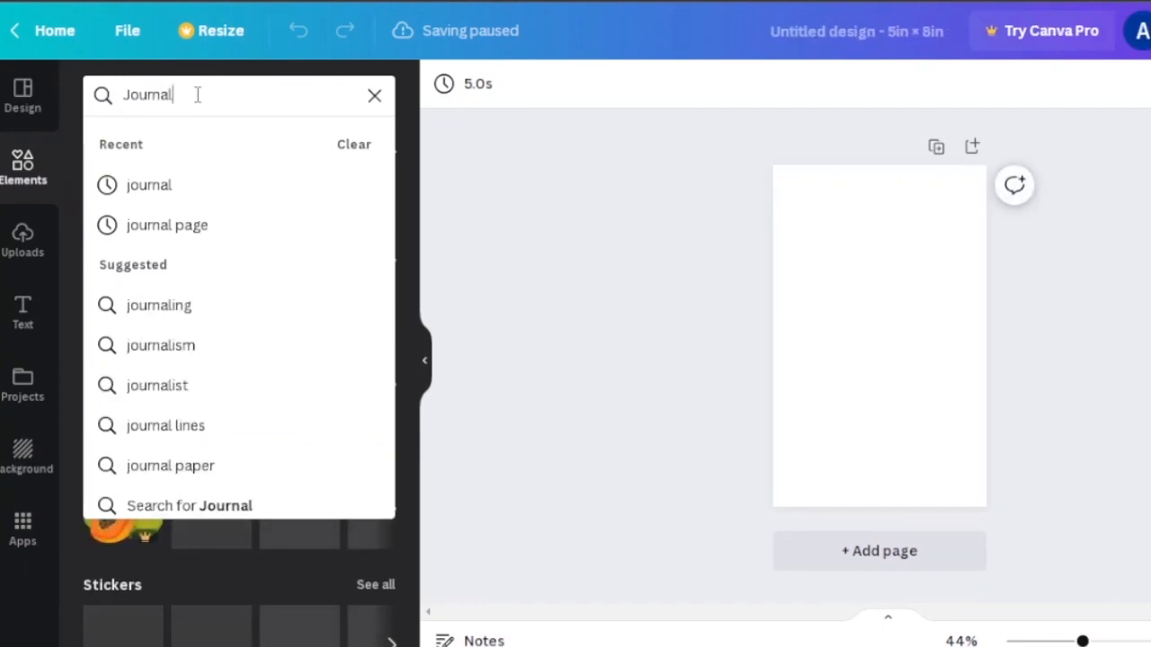
left_click(195, 225)
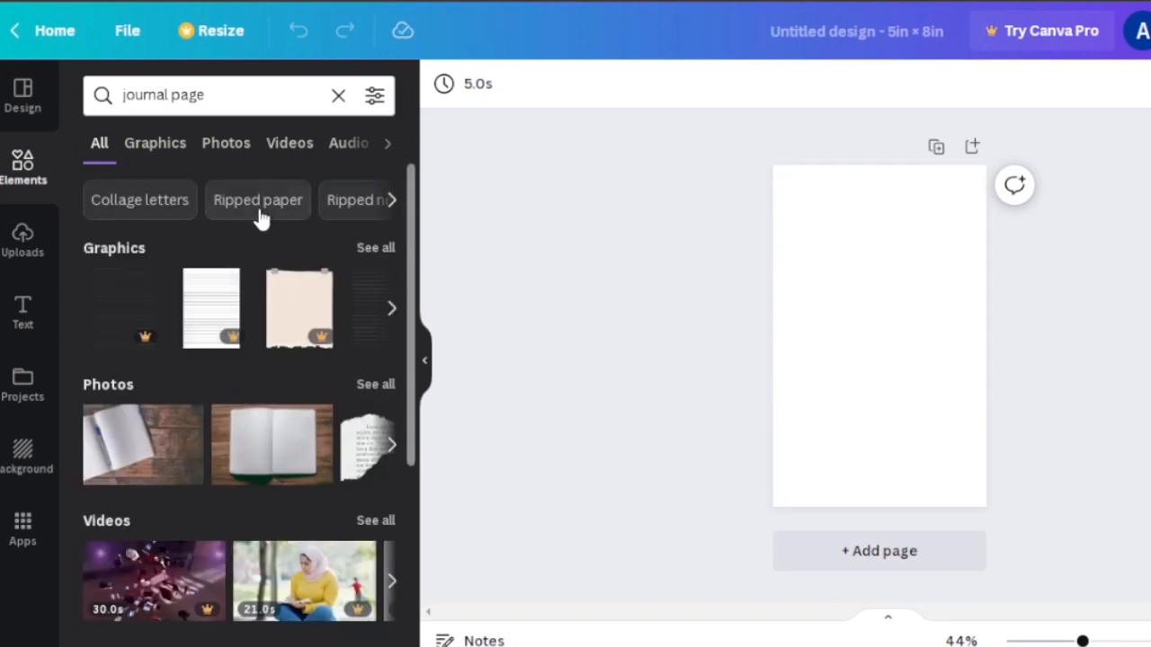
left_click(171, 145)
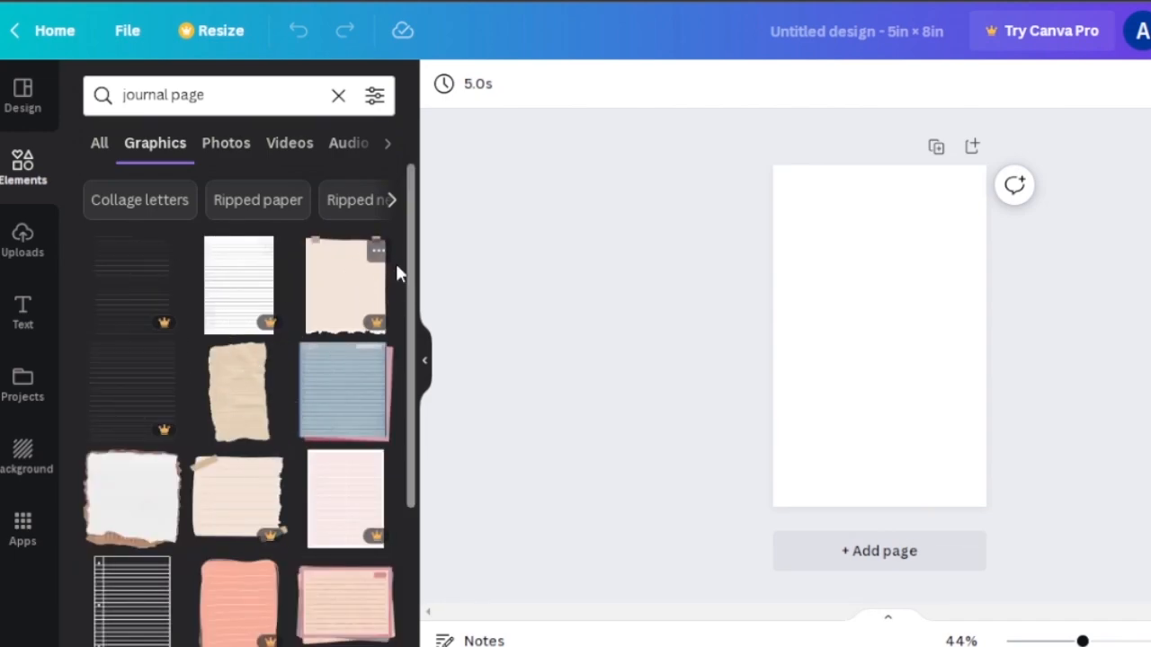
left_click(342, 385)
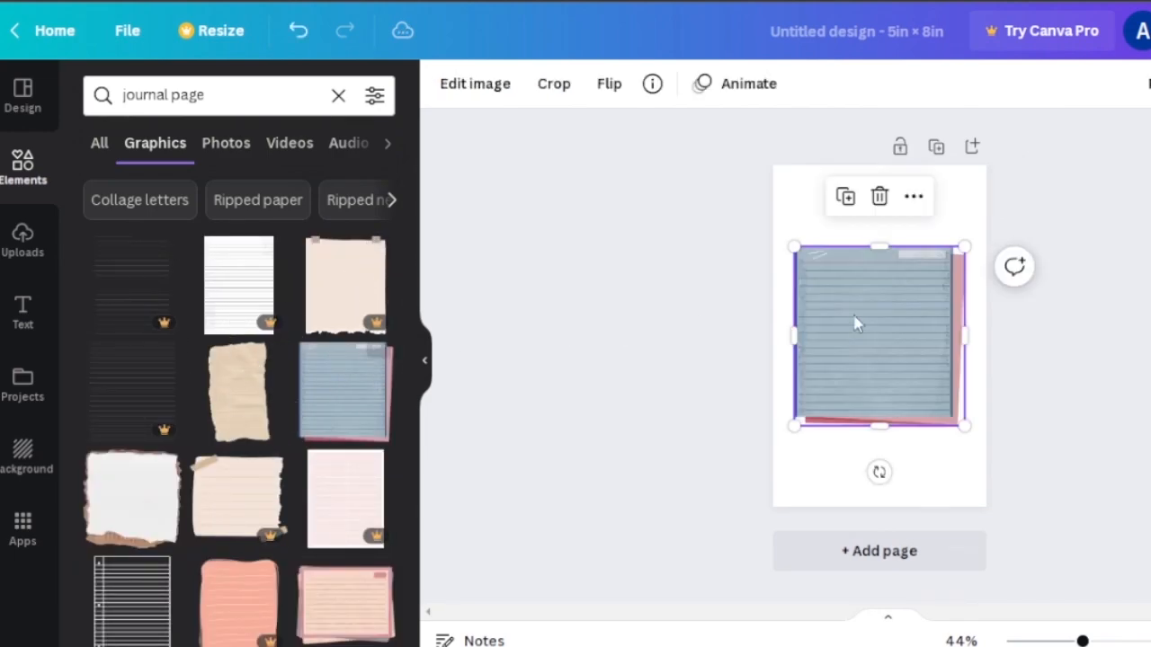
left_click_drag(878, 243, 878, 186)
left_click_drag(877, 425, 879, 474)
- Add the torn white paper graphic and shrink it into the top-left corner of the page
left_click_drag(411, 192, 400, 378)
scroll(400, 378, "down", 1)
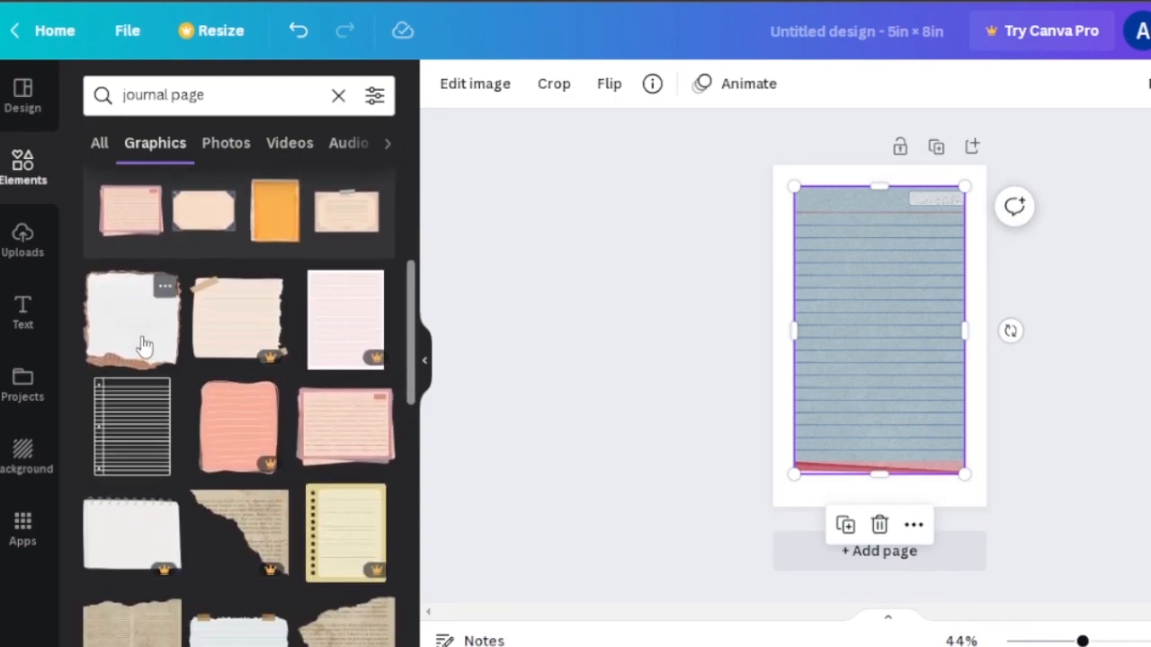
left_click(141, 347)
left_click_drag(861, 348, 845, 299)
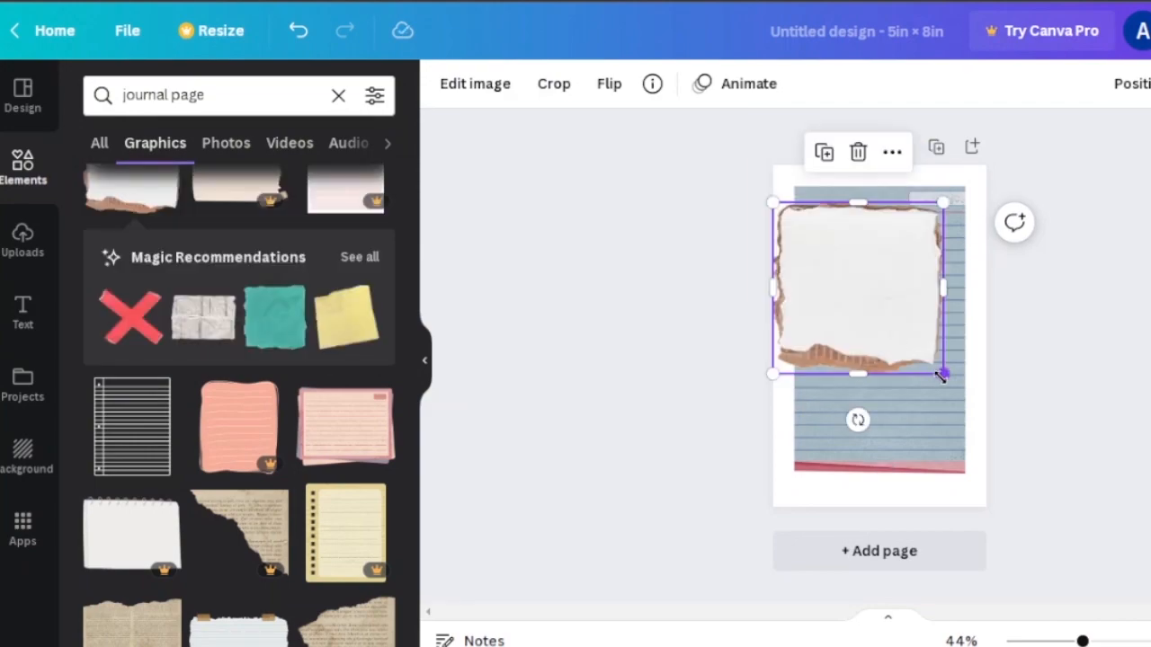
left_click_drag(943, 376, 814, 224)
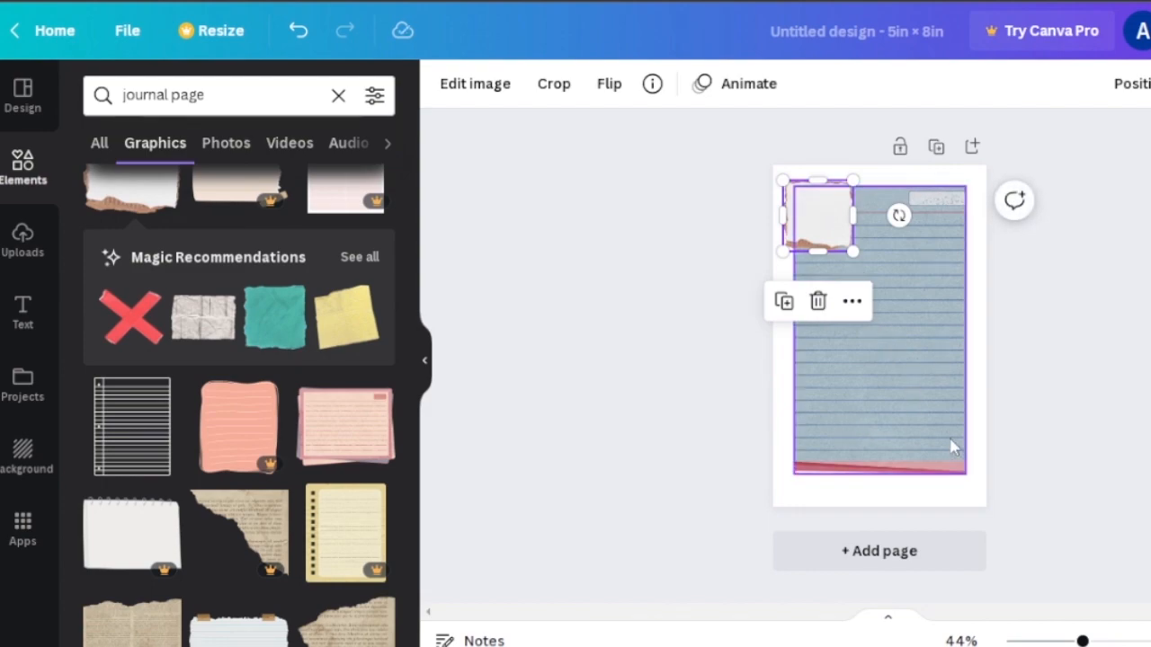
- Add a second page and place the black lined notebook paper graphic, enlarged to cover it
left_click(907, 549)
left_click(125, 462)
left_click_drag(837, 280, 787, 158)
left_click_drag(891, 372, 1009, 516)
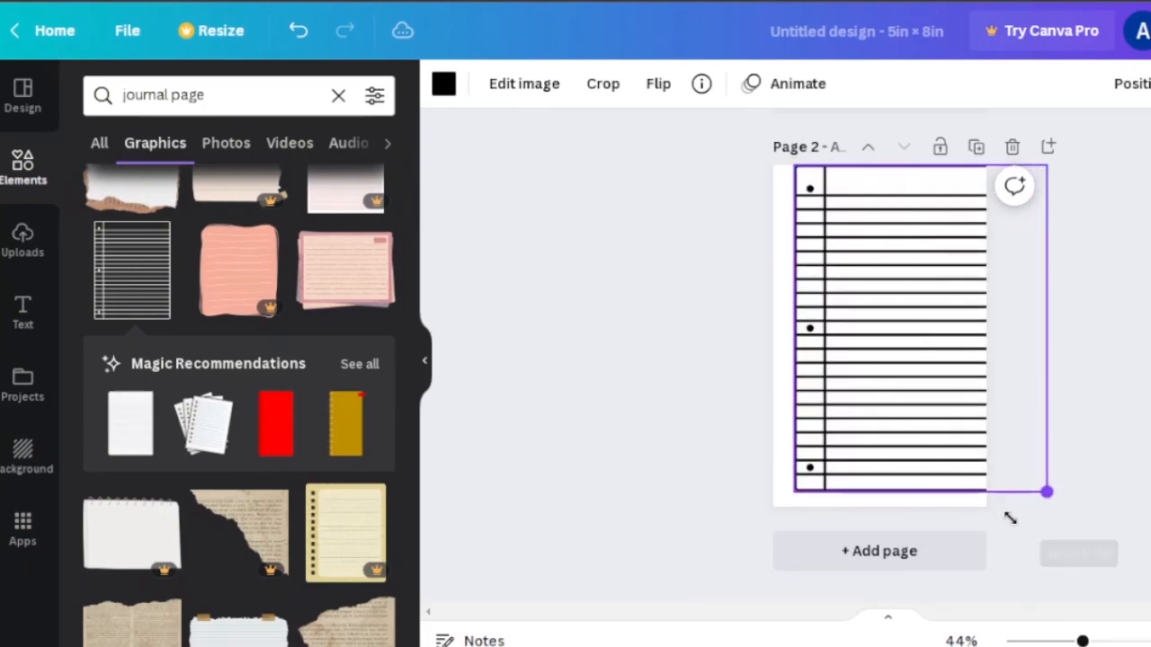
left_click_drag(885, 350, 884, 350)
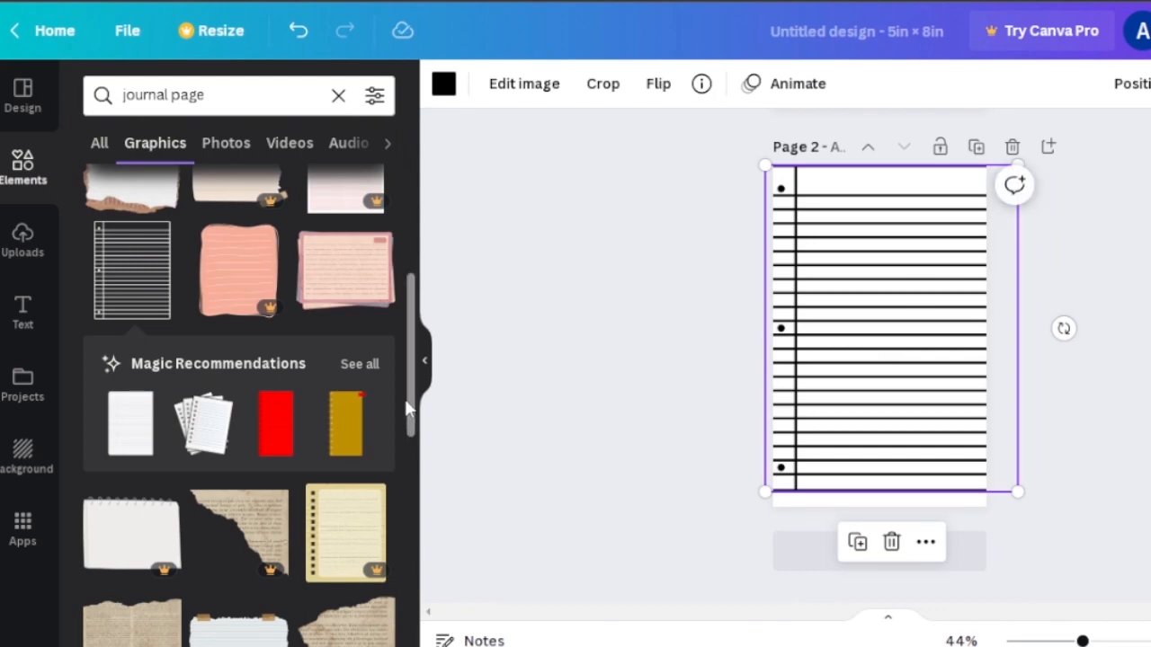
- Add the brown grid paper graphic to page 2 and shrink it into the top-left corner
left_click_drag(409, 407, 405, 516)
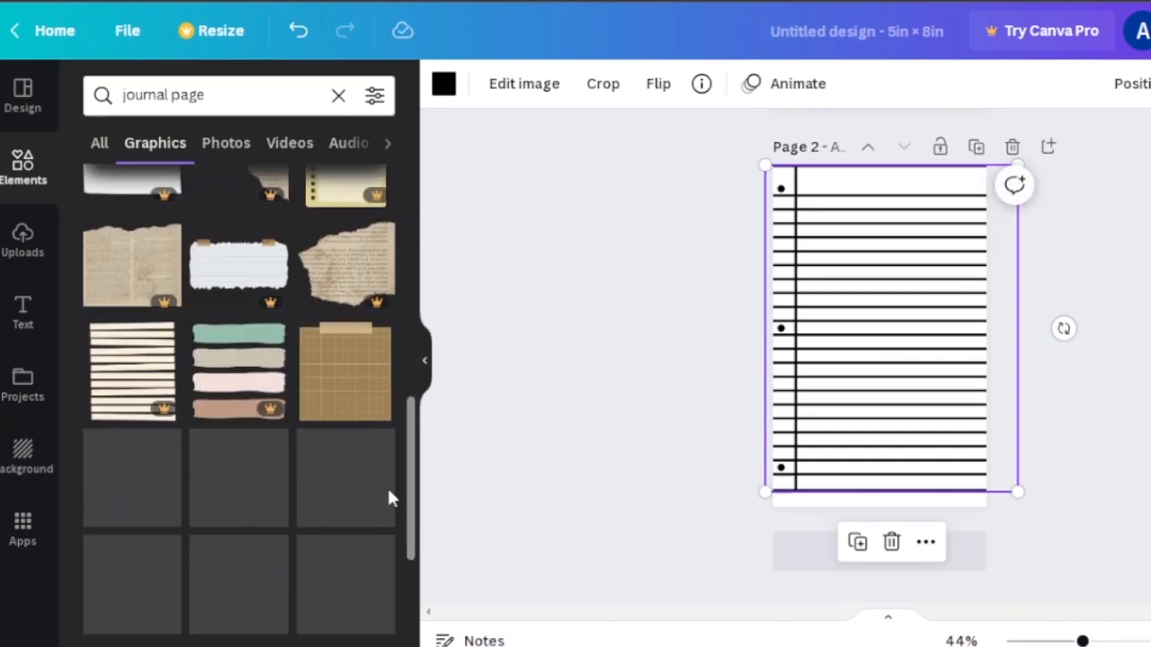
left_click(344, 386)
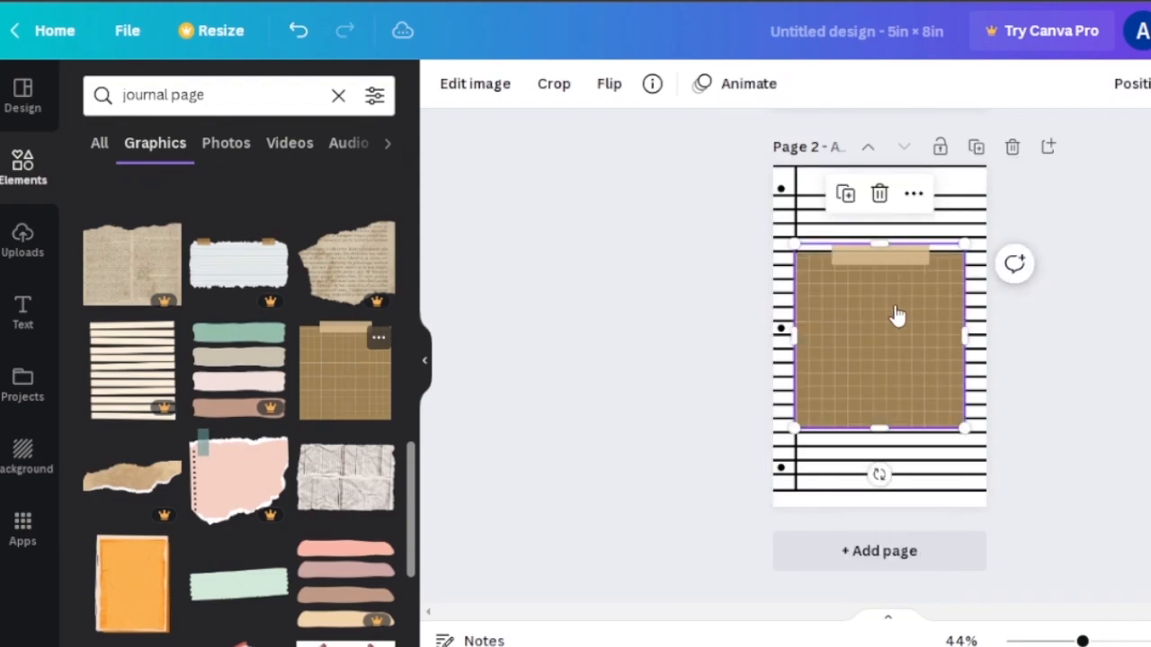
left_click_drag(889, 354, 816, 225)
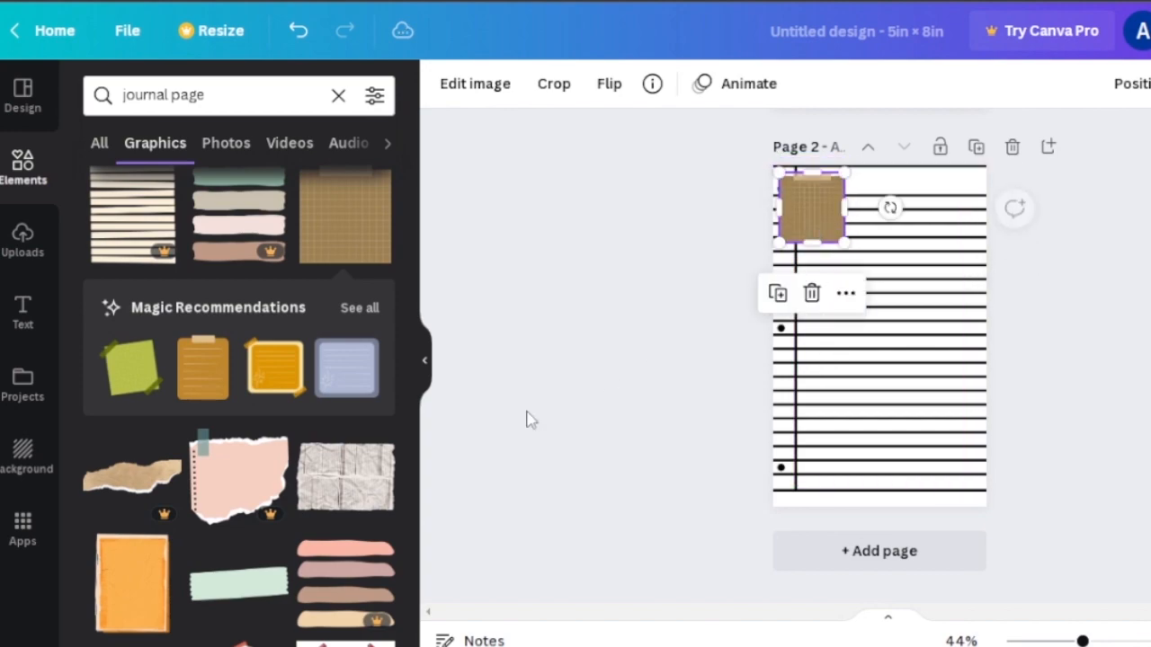
- Add the yellow taped note paper graphic to page 2 and shrink it below the grid paper
left_click(281, 382)
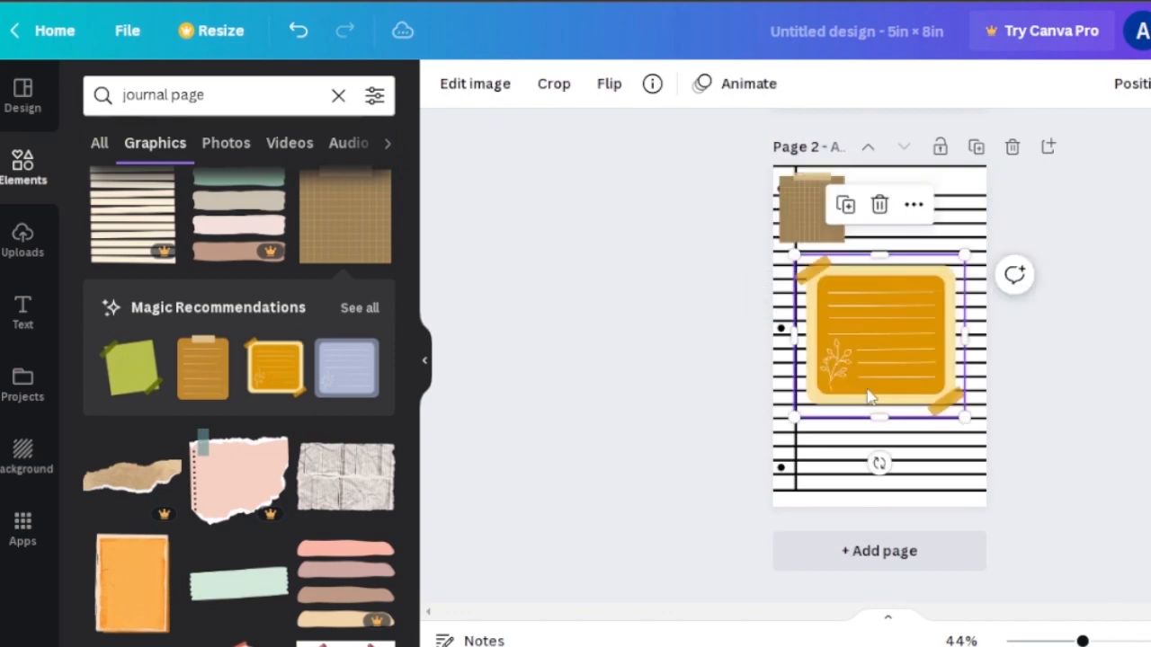
left_click_drag(964, 419, 886, 341)
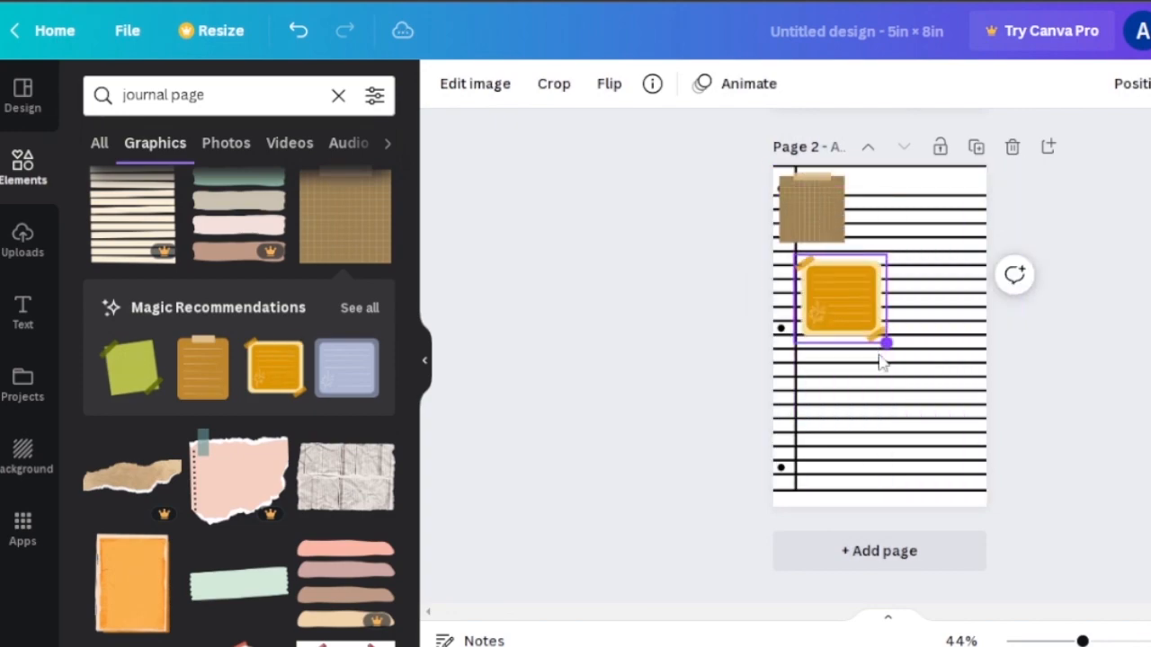
scroll(409, 460, "down", 4)
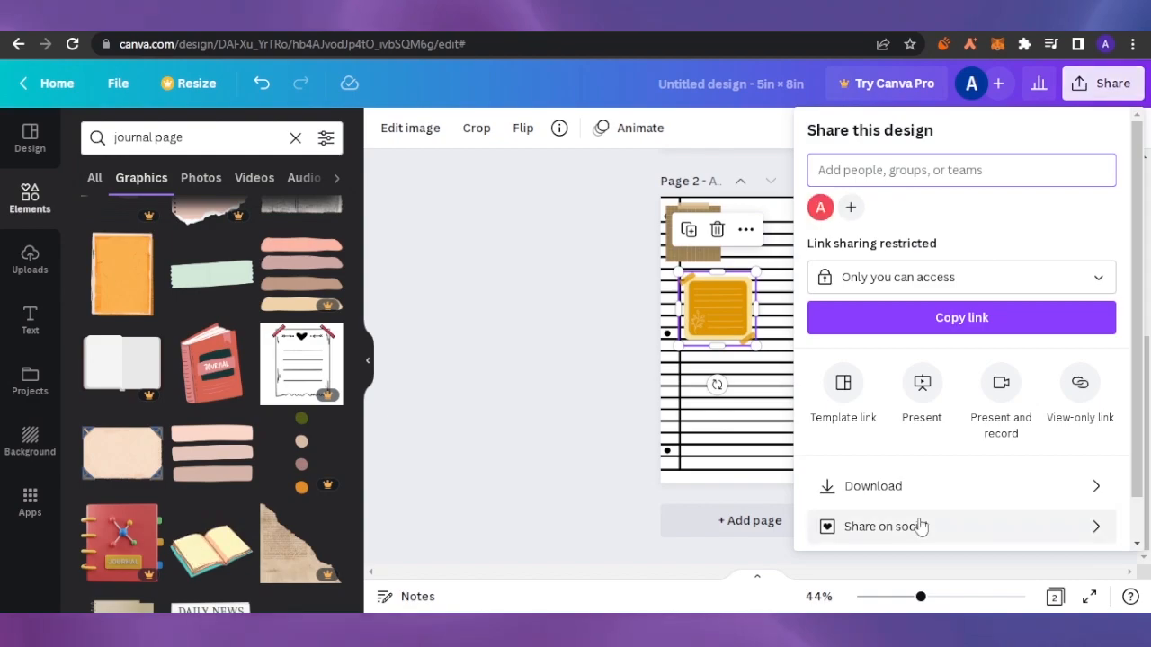
- Switch to the MY DAILY JOURNAL cover design and return to its first page
key("ctrl+Tab")
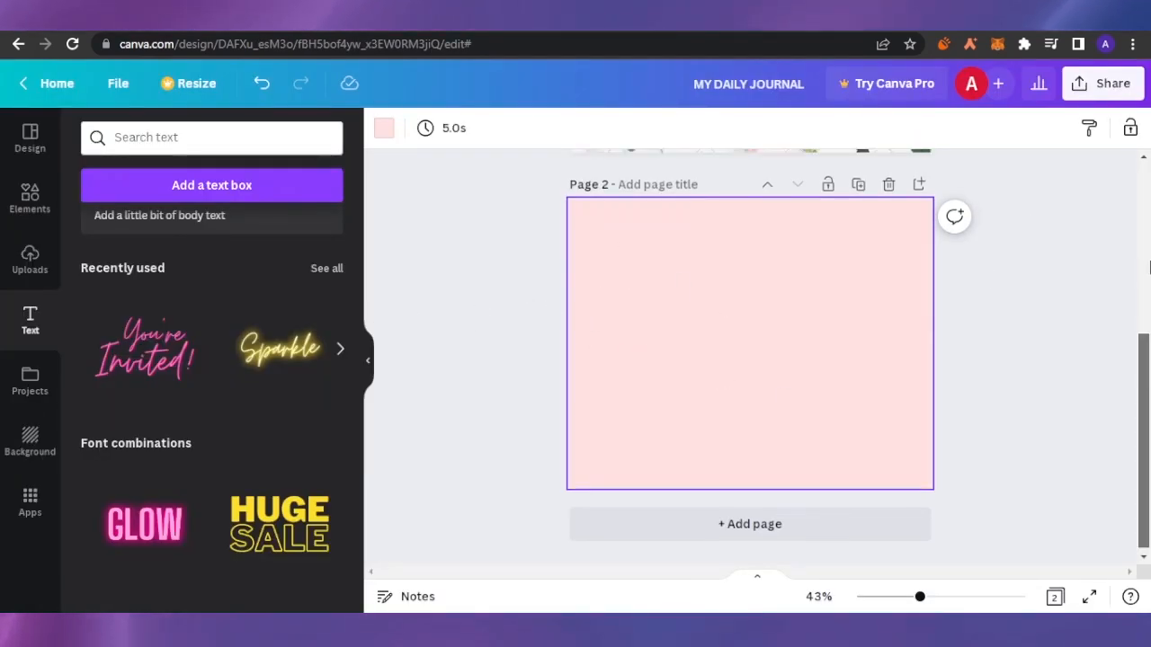
scroll(1143, 384, "up", 5)
left_click(837, 328)
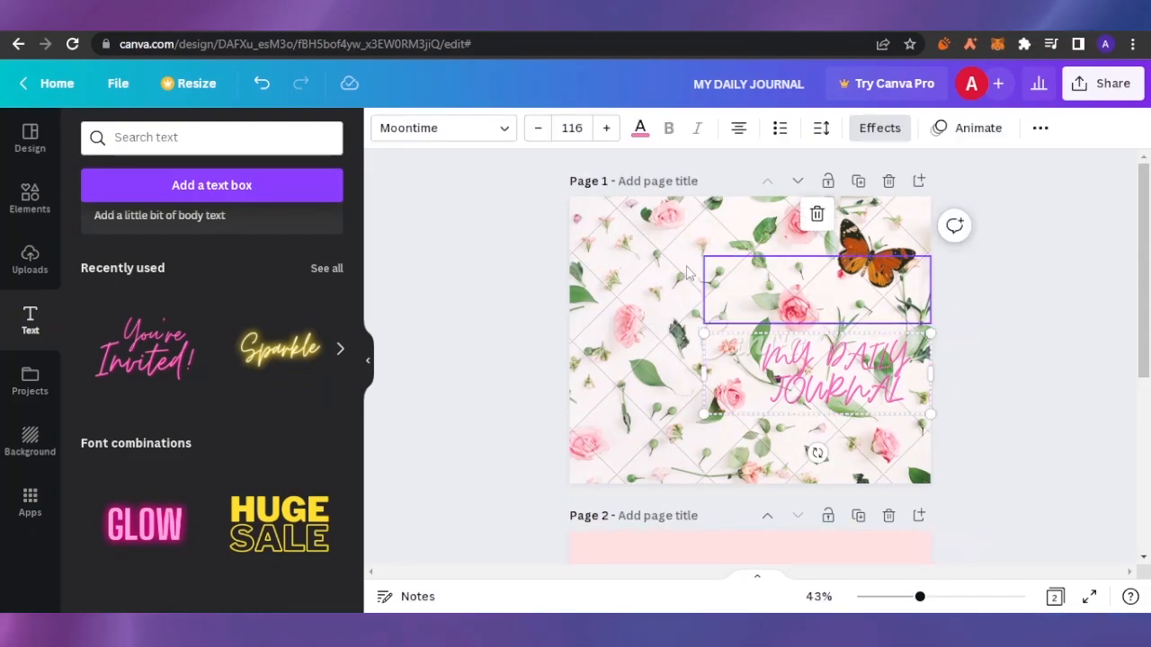
- Try to download all pages of the cover design as a PNG file
left_click(1095, 90)
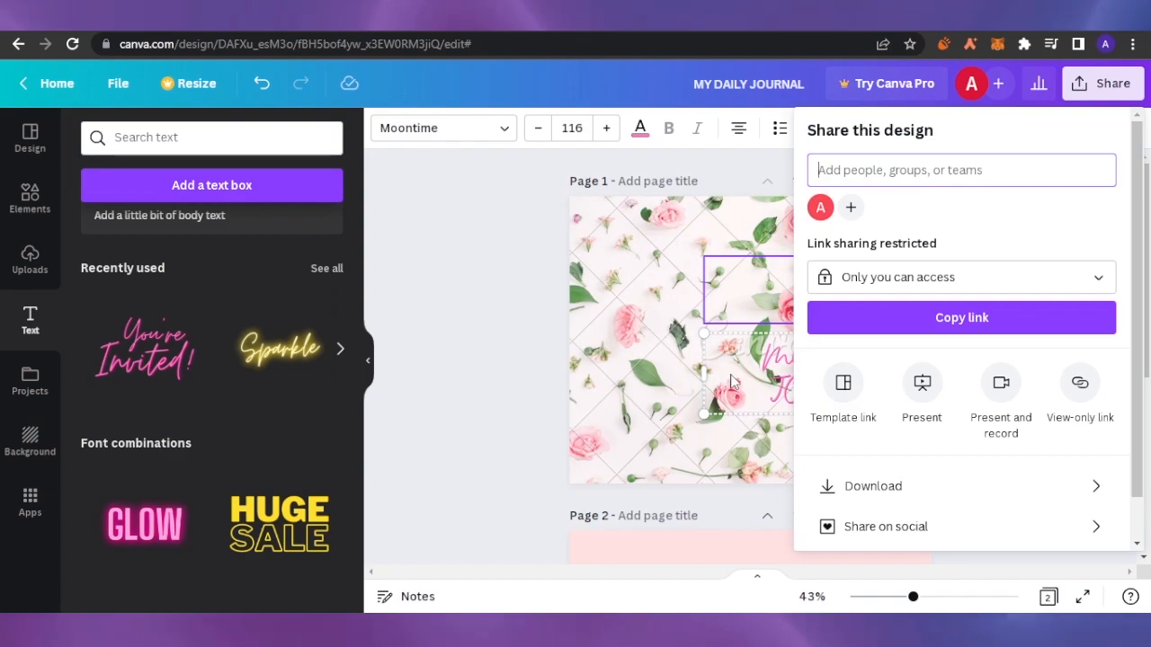
left_click(915, 490)
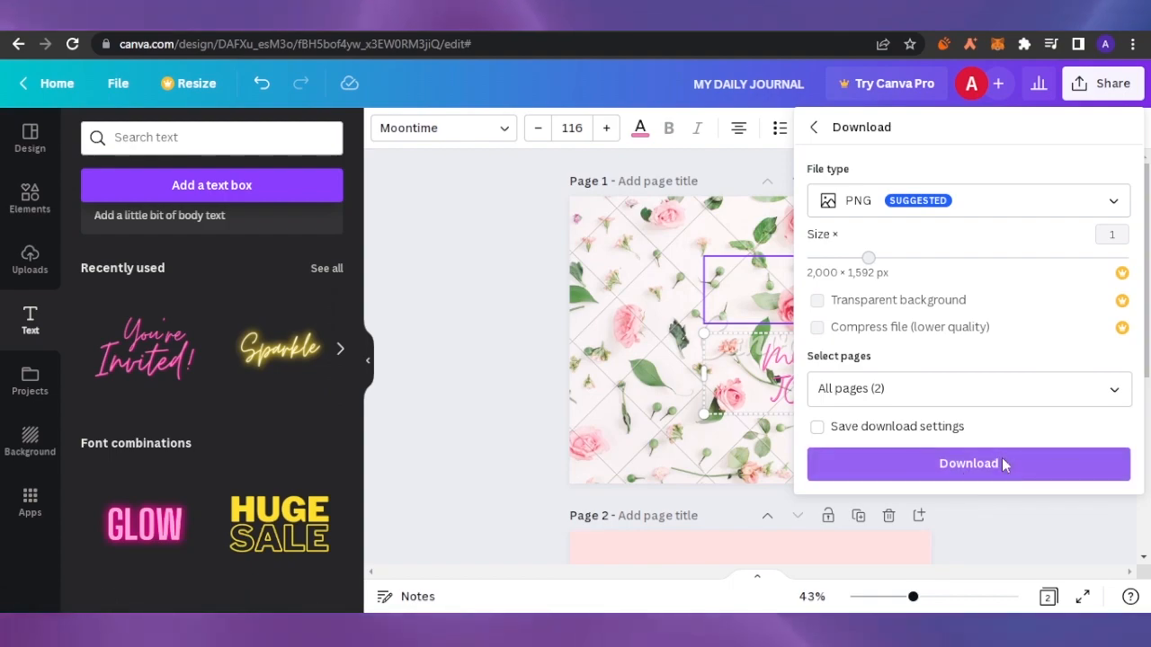
left_click(1004, 465)
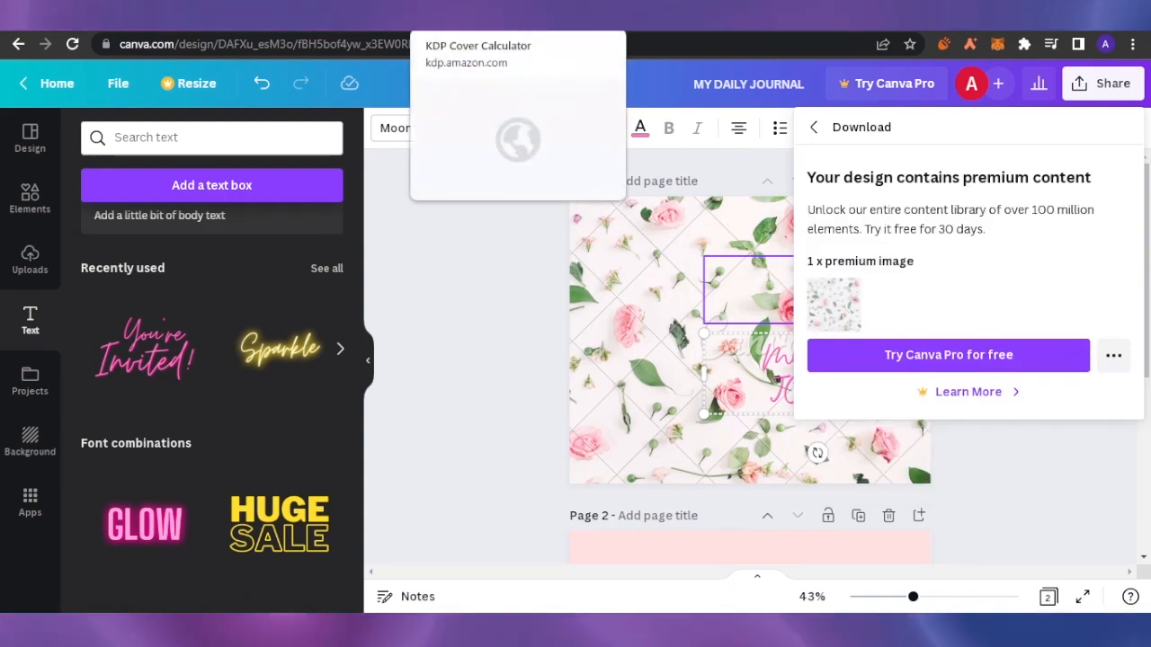
left_click(504, 347)
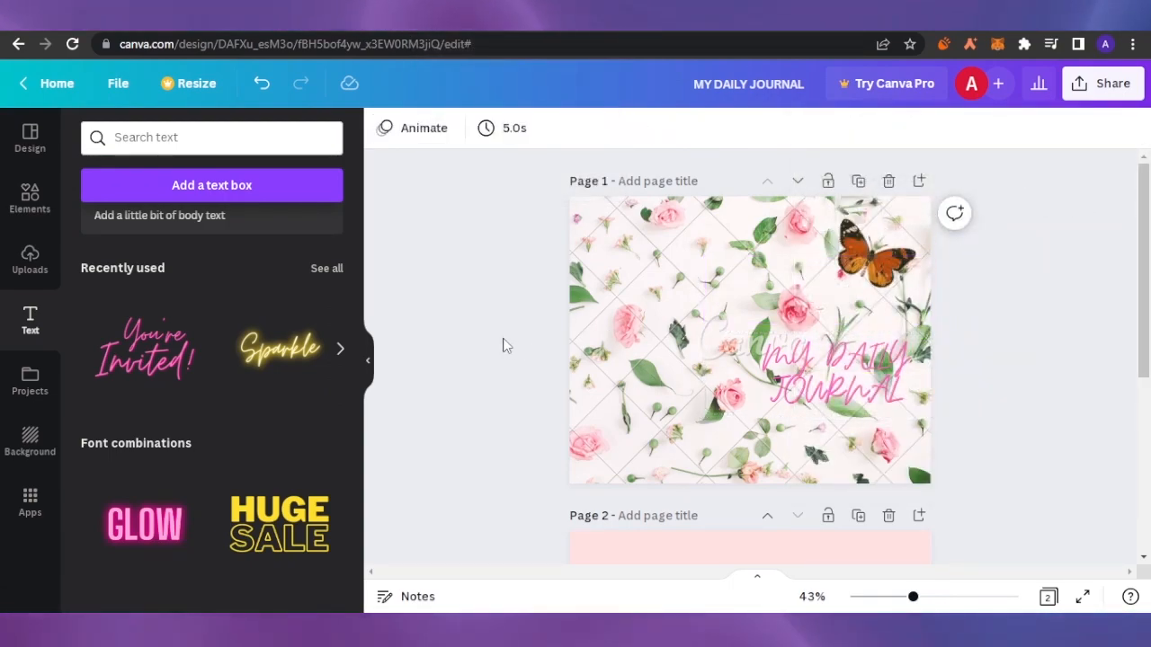